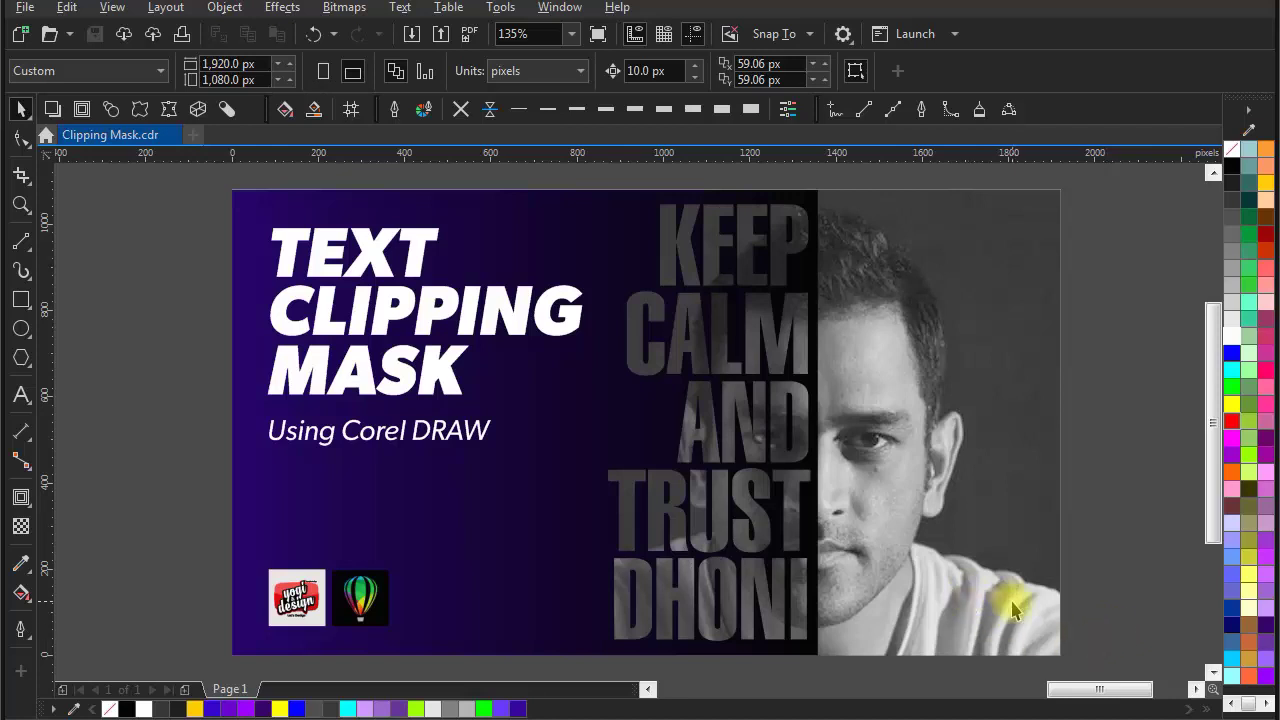
Step: Select the finished sample artwork and move it off the page to the left
{"action": "left_click_drag", "start_coordinate": [1013, 610], "coordinate": [918, 548]}
{"action": "scroll", "coordinate": [826, 420], "scroll_direction": "down", "scroll_amount": 3}
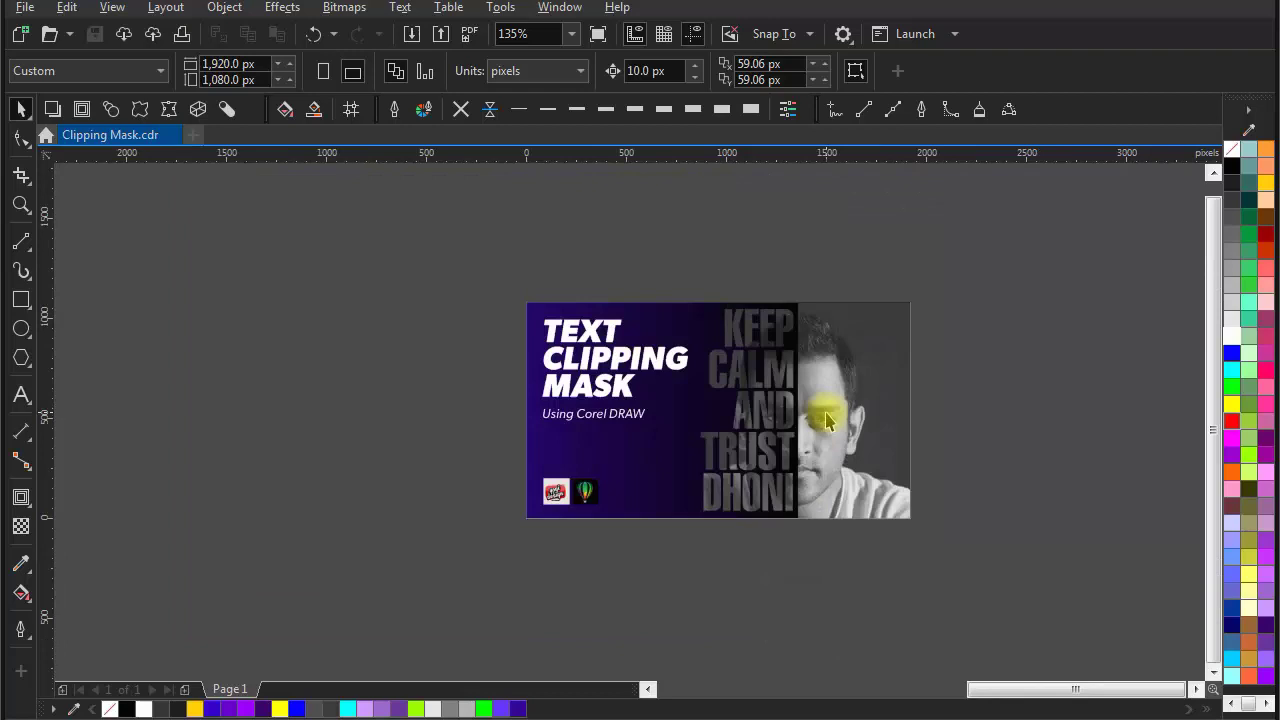
{"action": "left_click_drag", "start_coordinate": [921, 455], "coordinate": [884, 464]}
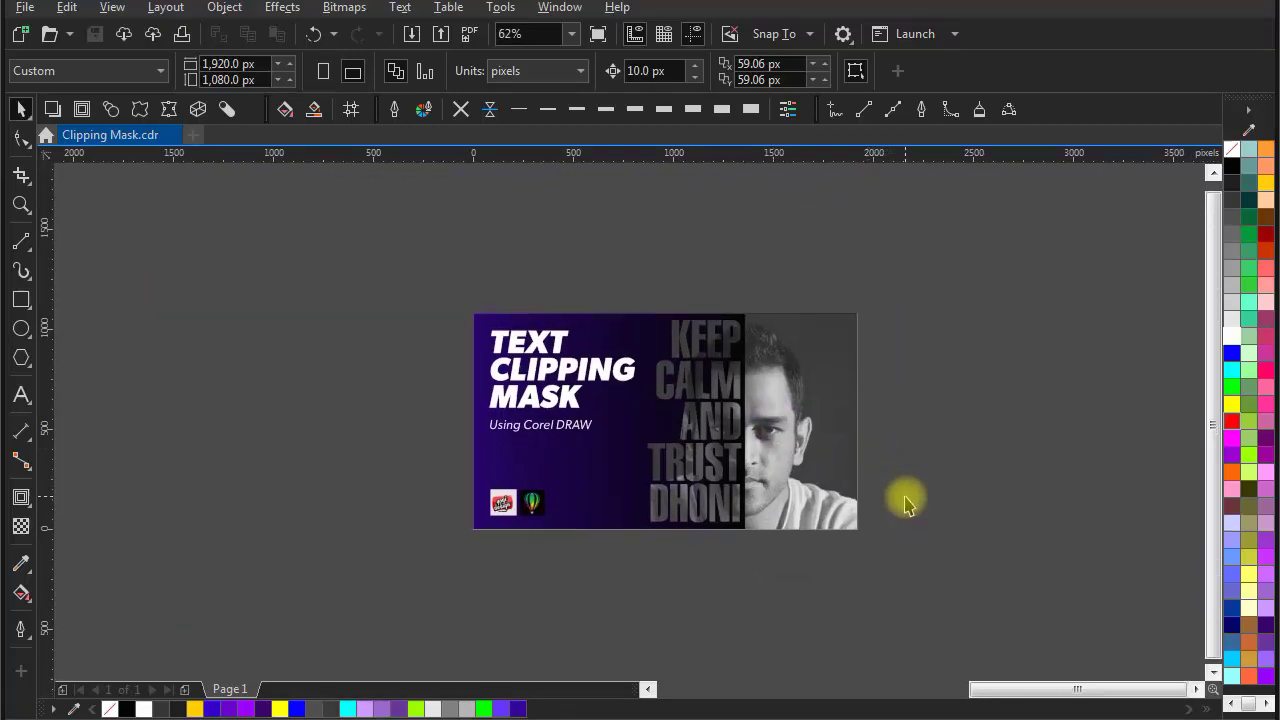
{"action": "left_click_drag", "start_coordinate": [900, 538], "coordinate": [934, 502]}
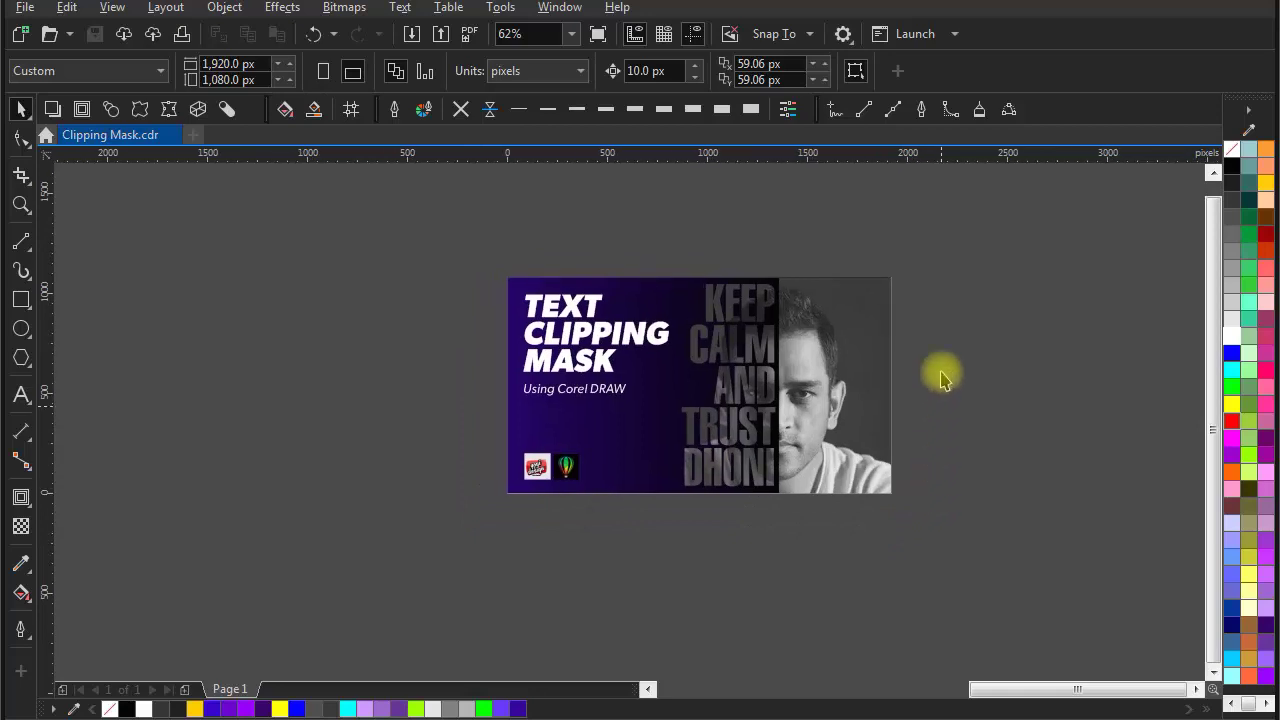
{"action": "left_click_drag", "start_coordinate": [937, 262], "coordinate": [462, 518]}
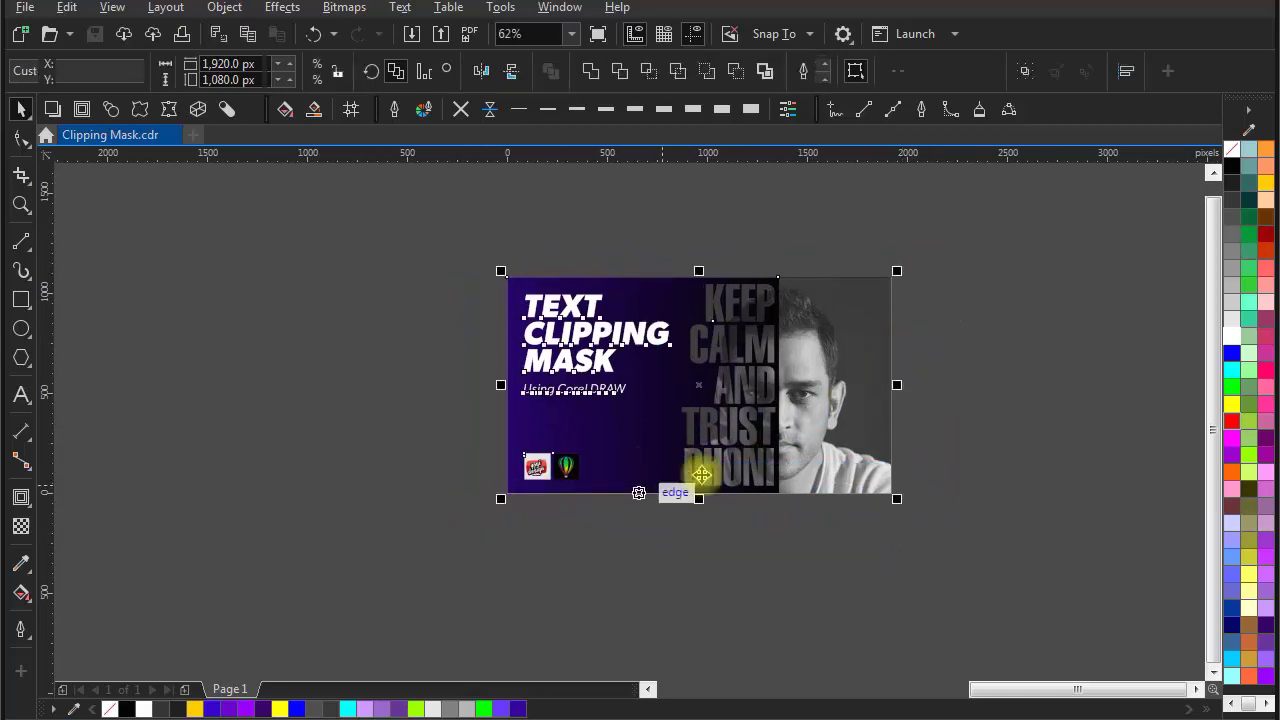
{"action": "left_click_drag", "start_coordinate": [703, 388], "coordinate": [257, 397]}
{"action": "left_click", "coordinate": [720, 451]}
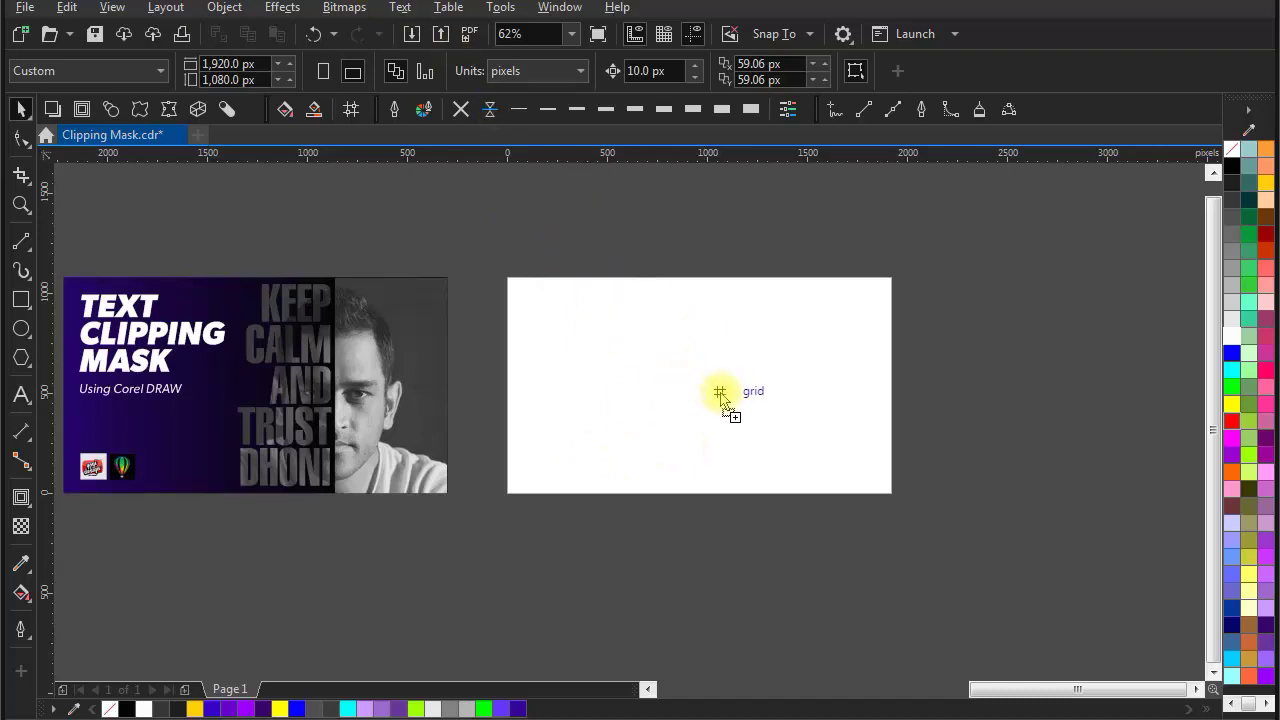
Step: Place the imported black-and-white face photo and centre it on the page
{"action": "left_click", "coordinate": [720, 391]}
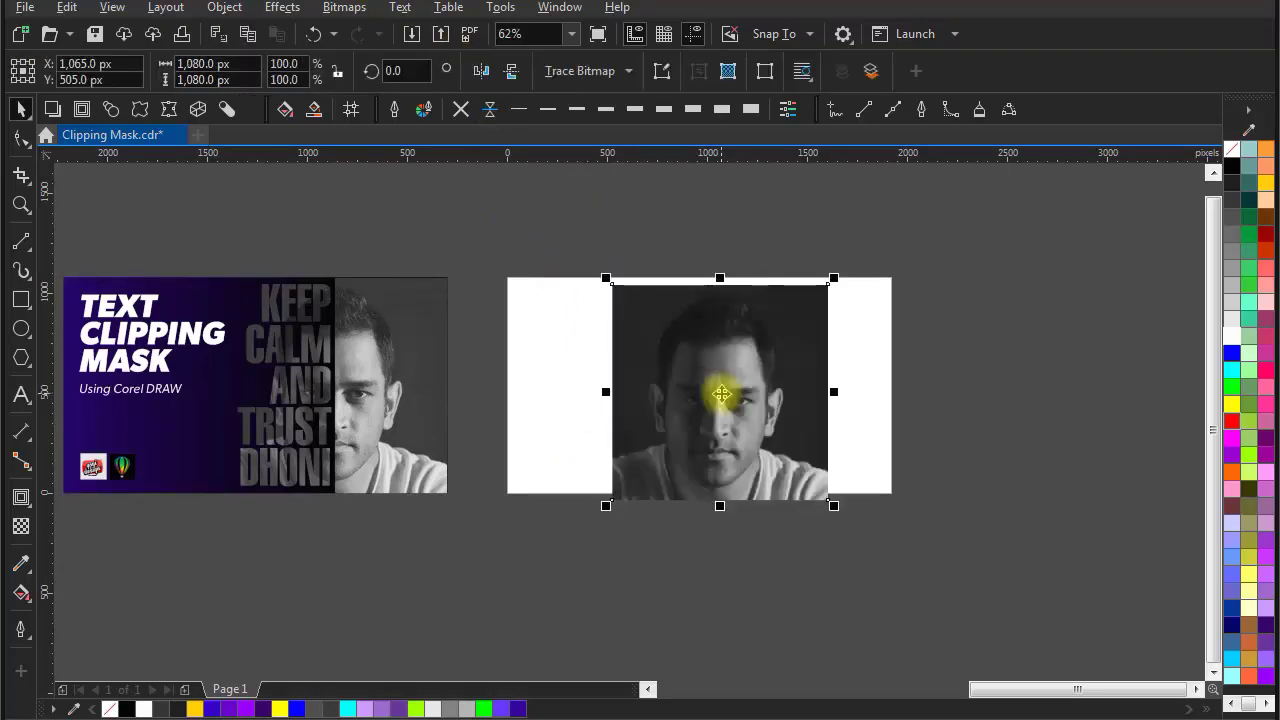
{"action": "key", "text": "p"}
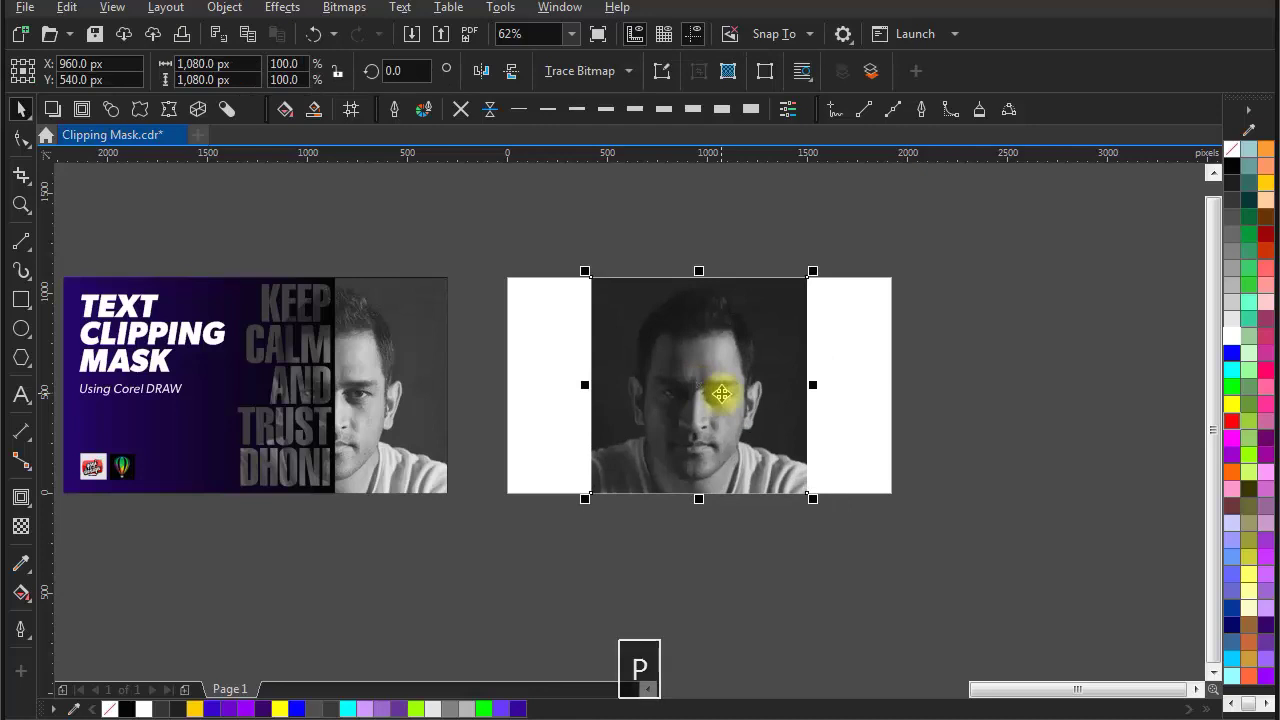
{"action": "left_click", "coordinate": [855, 596]}
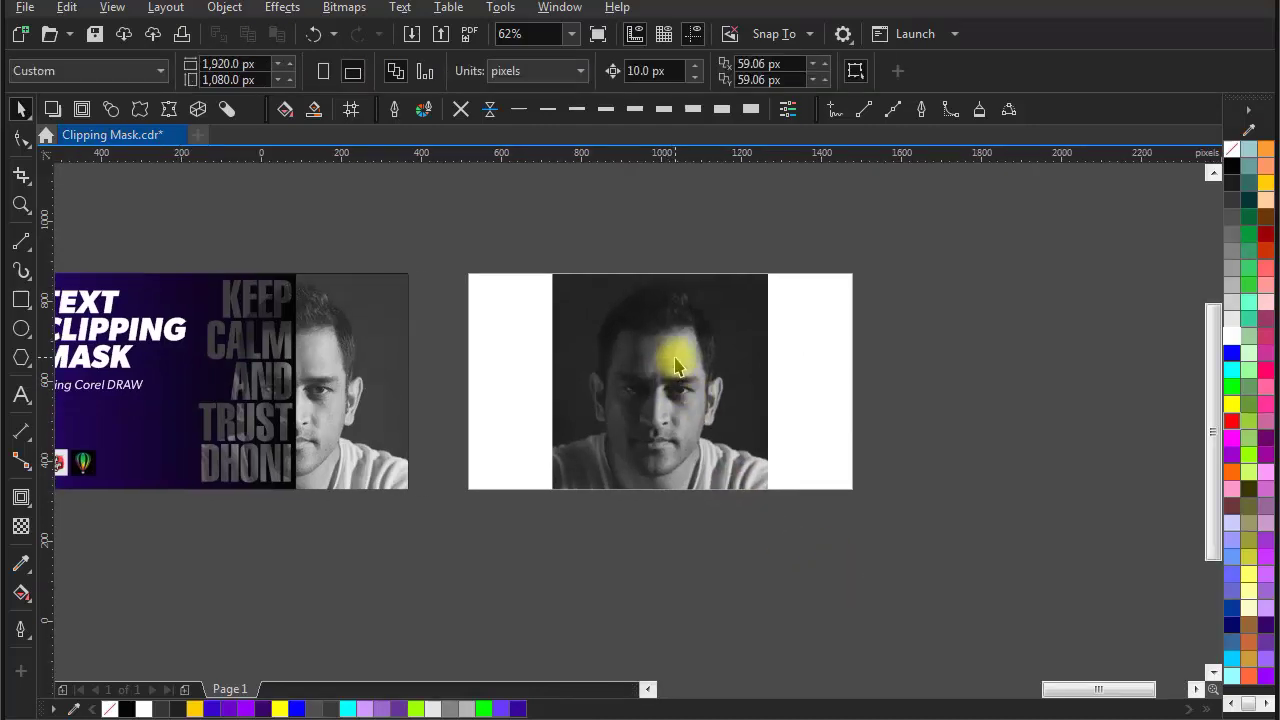
{"action": "scroll", "coordinate": [675, 365], "scroll_direction": "up", "scroll_amount": 2}
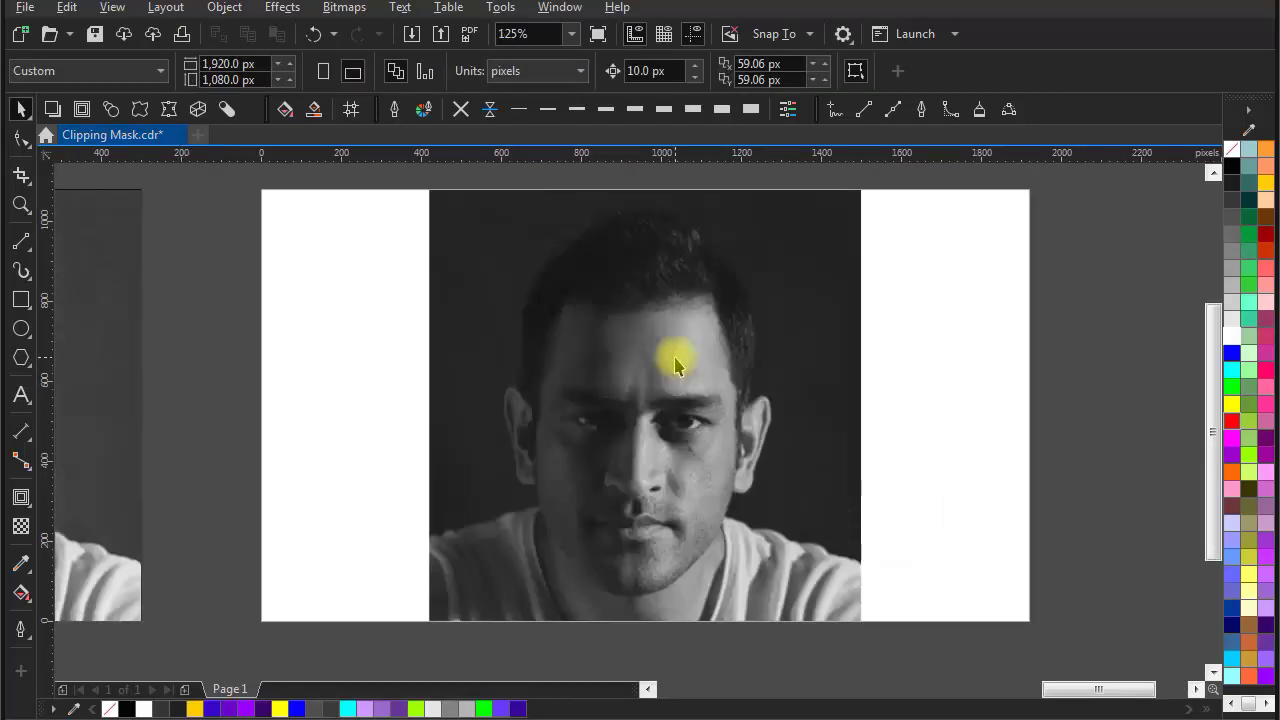
Step: Draw a vertical 2-point line from page top to bottom and shift it to X 935 px
{"action": "left_click", "coordinate": [21, 243]}
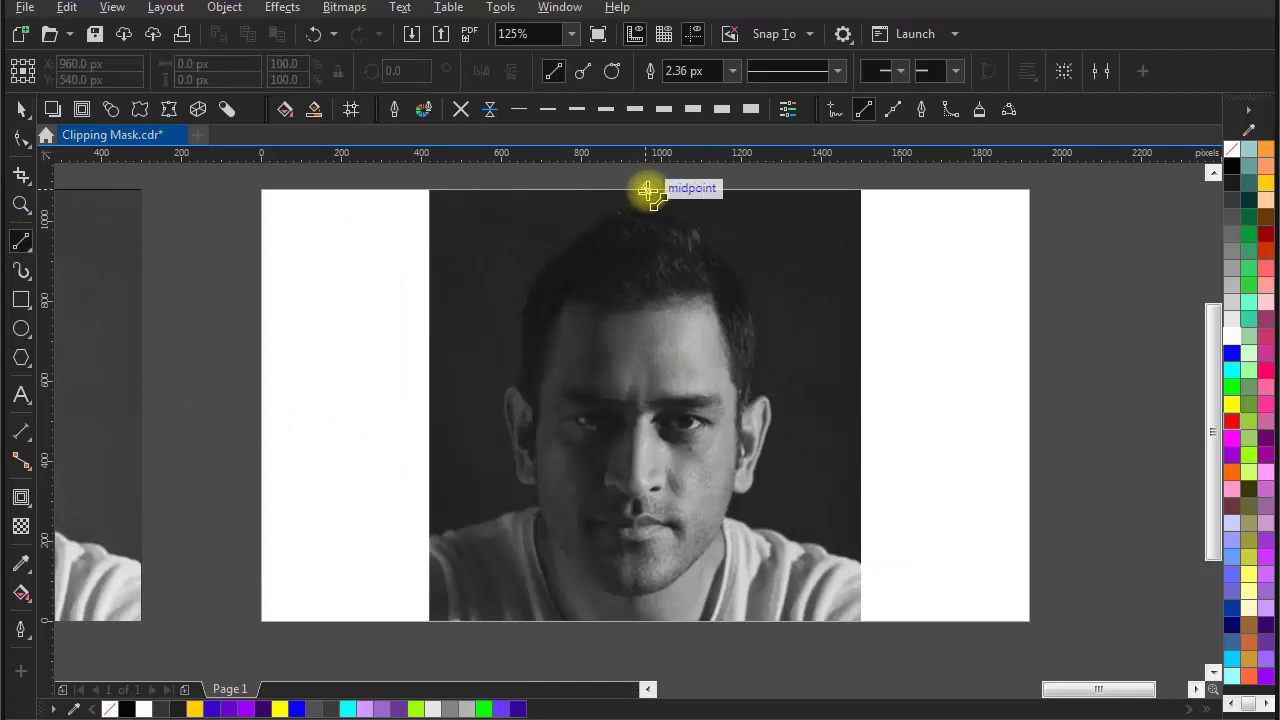
{"action": "mouse_move", "coordinate": [648, 190]}
{"action": "left_mouse_down"}
{"action": "mouse_move", "coordinate": [657, 529]}
{"action": "mouse_move", "coordinate": [643, 652]}
{"action": "left_mouse_up"}
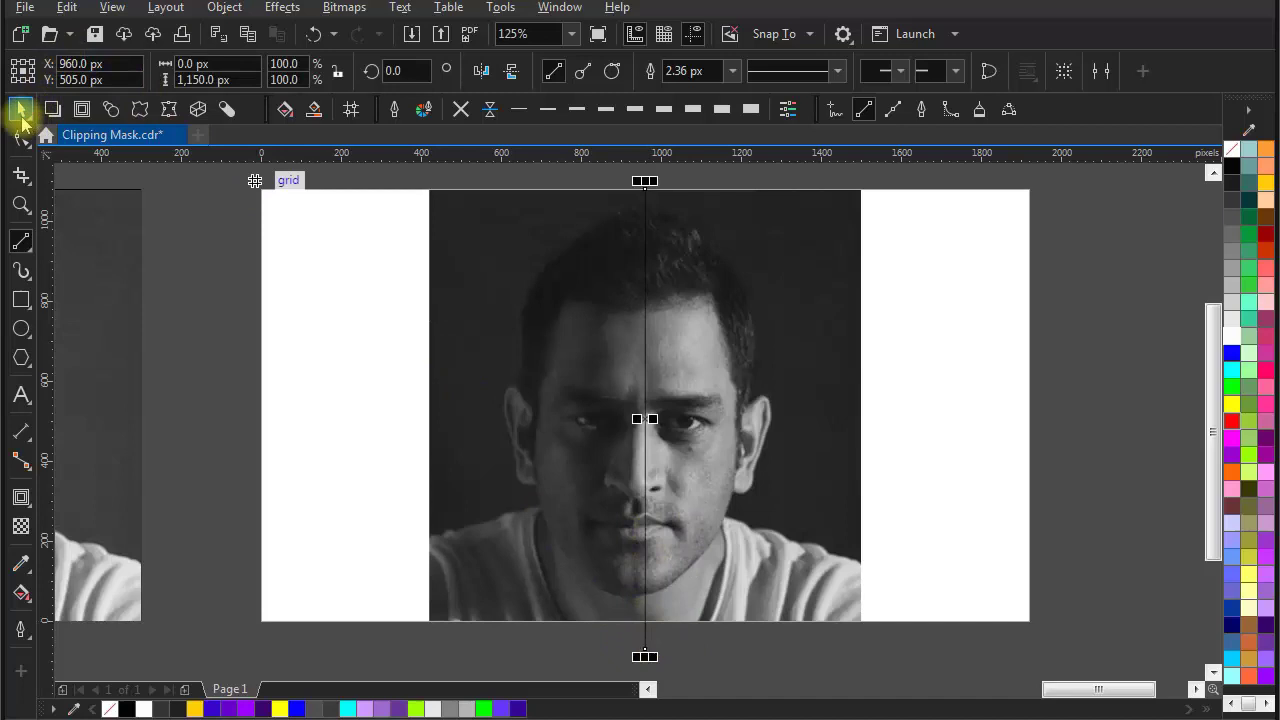
{"action": "key", "text": "space"}
{"action": "scroll", "coordinate": [648, 495], "scroll_direction": "up", "scroll_amount": 4}
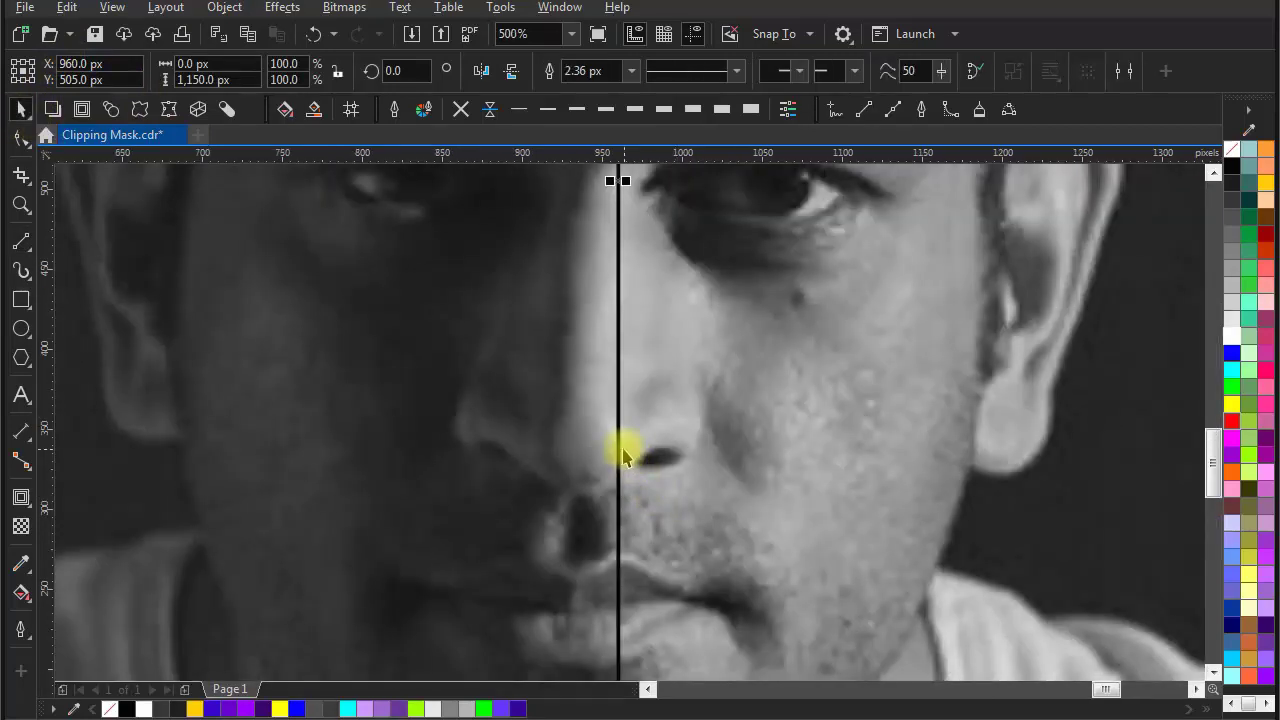
{"action": "left_click_drag", "start_coordinate": [619, 444], "coordinate": [578, 452]}
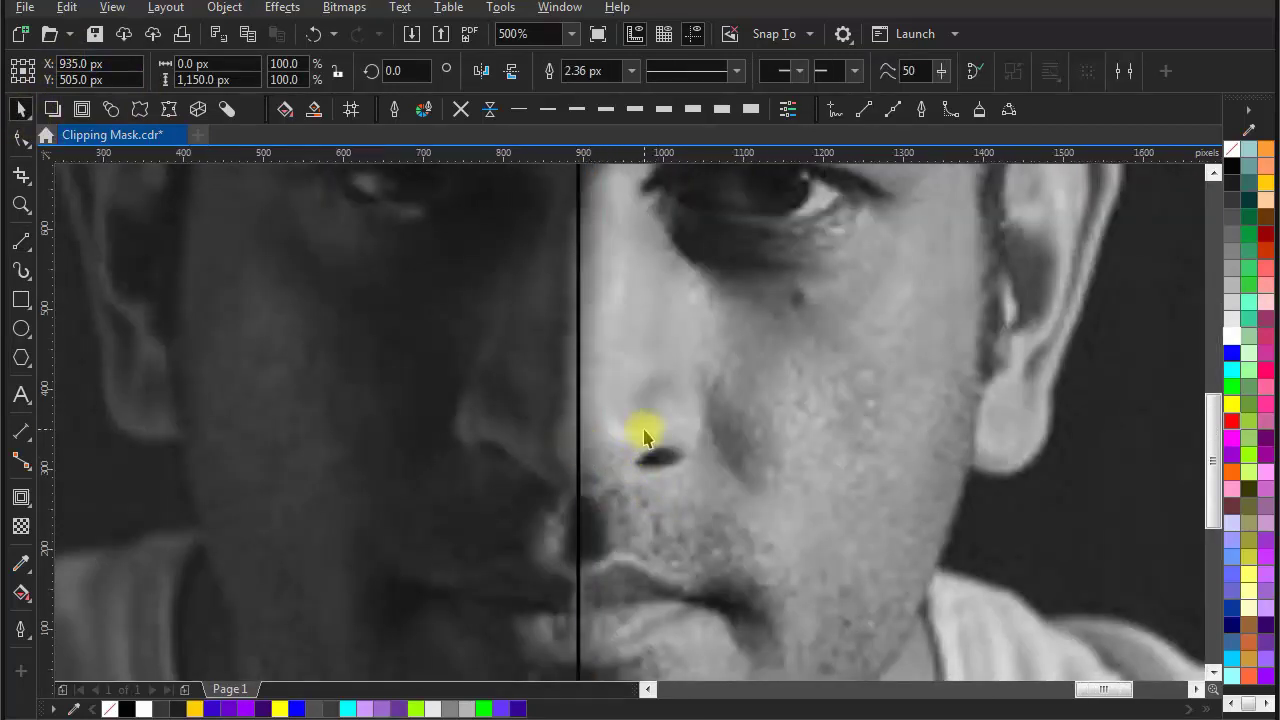
{"action": "scroll", "coordinate": [646, 434], "scroll_direction": "down", "scroll_amount": 4}
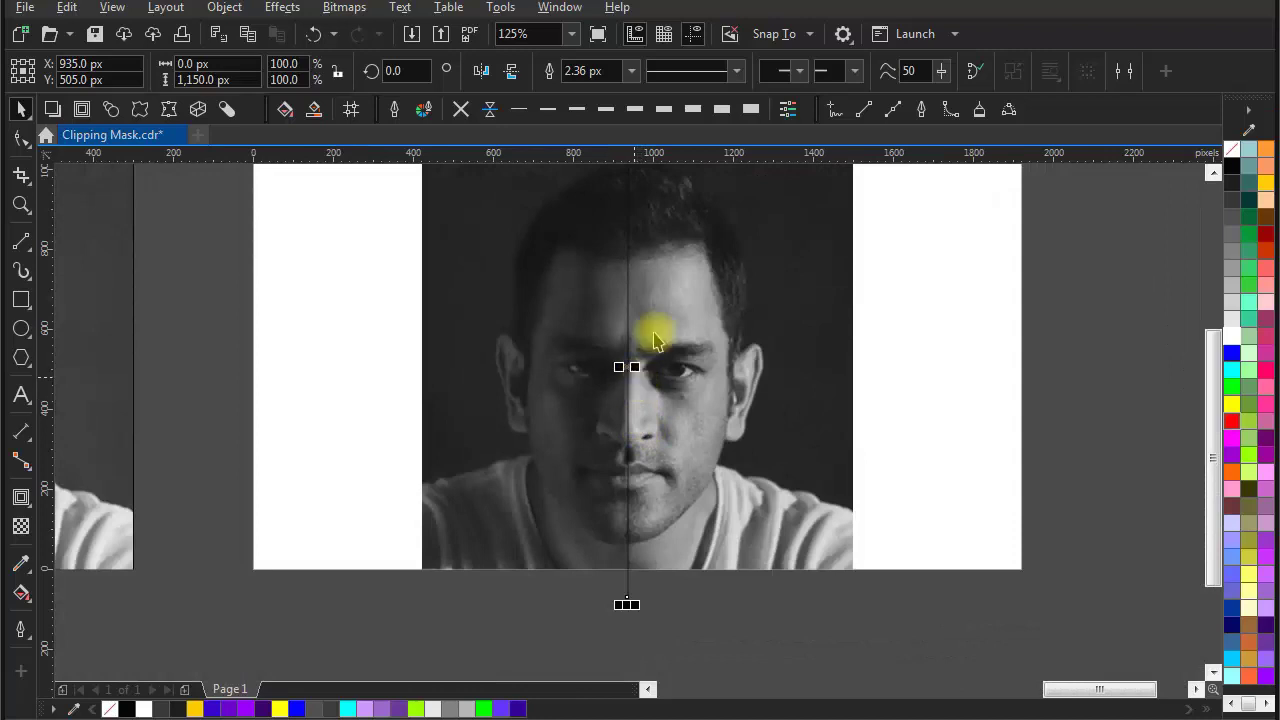
Step: Cut the photo along the vertical line with a Shaping command
{"action": "left_click", "coordinate": [722, 343], "text": "shift"}
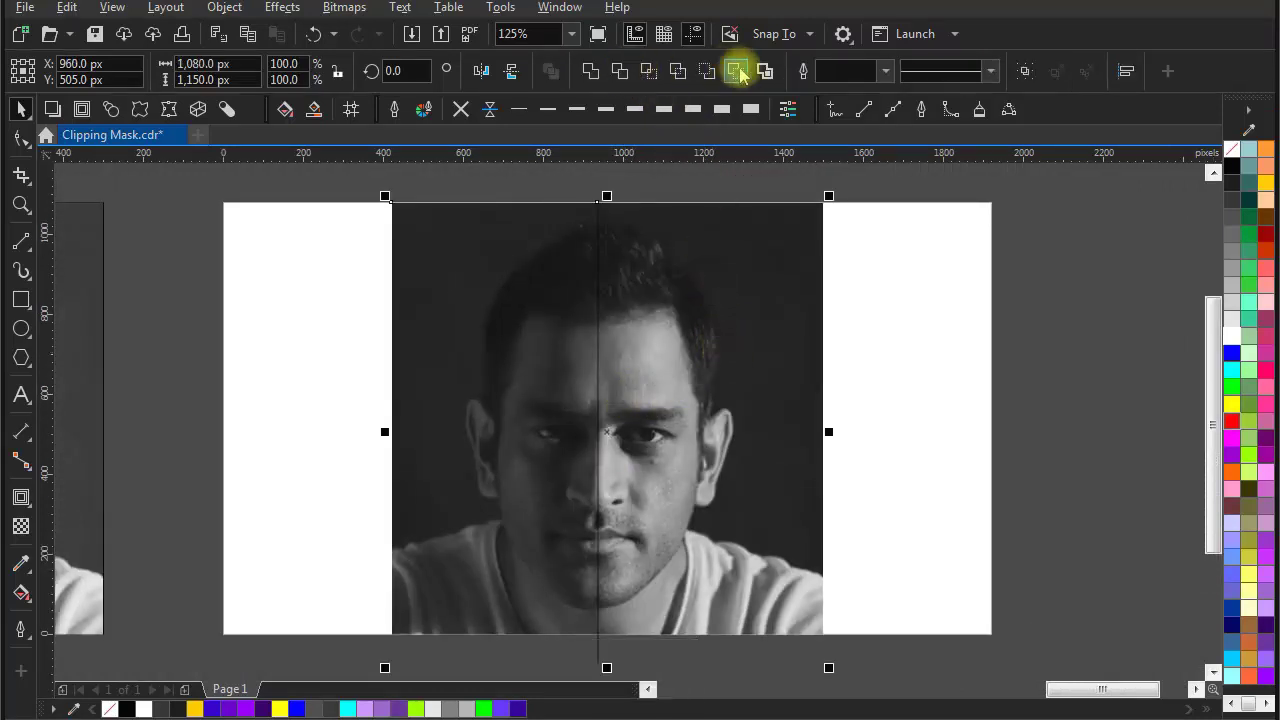
{"action": "left_click", "coordinate": [738, 70]}
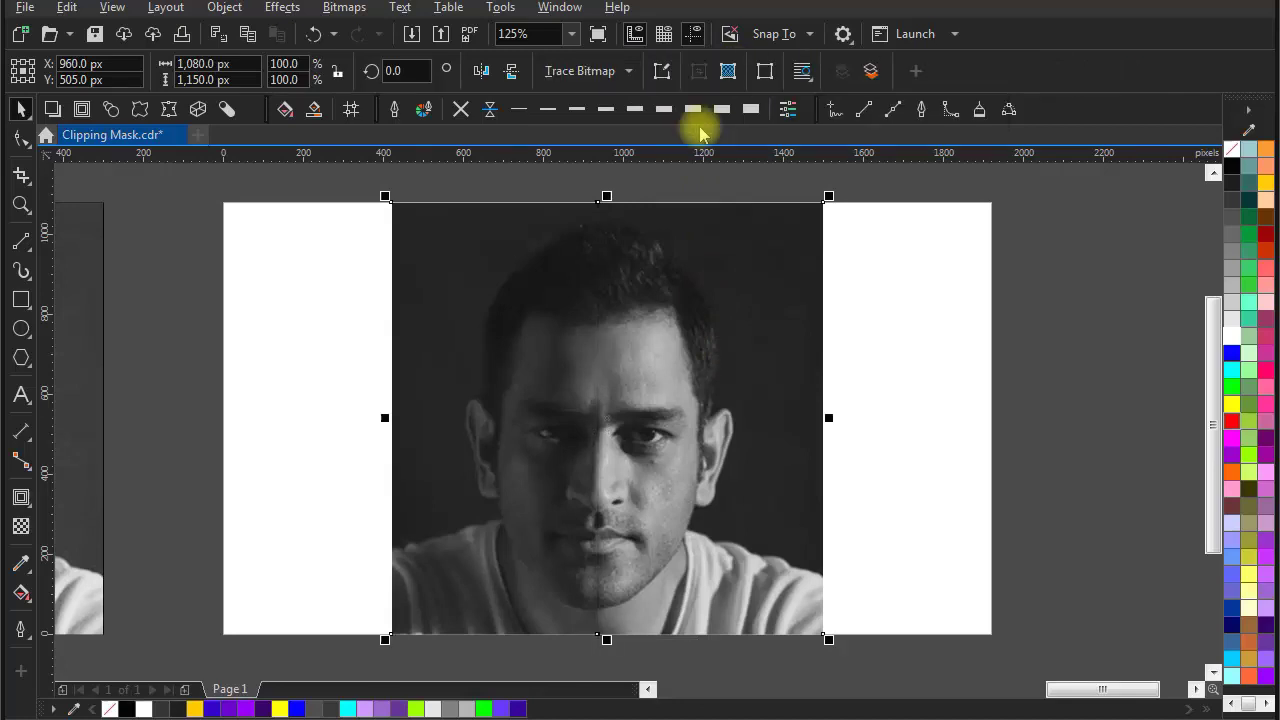
{"action": "scroll", "coordinate": [623, 320], "scroll_direction": "down", "scroll_amount": 2}
{"action": "key", "text": "Escape"}
Step: Break the cut bitmap apart into two halves, testing by moving one and undoing
{"action": "left_click", "coordinate": [663, 337]}
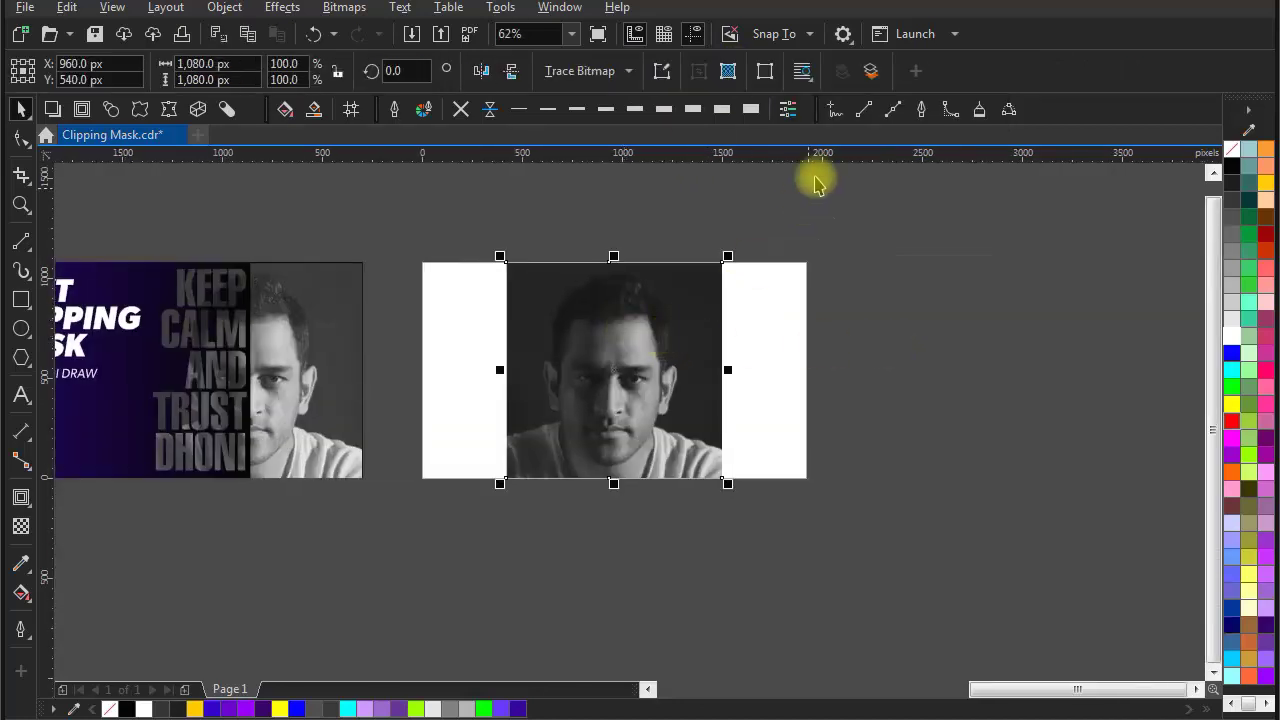
{"action": "left_click", "coordinate": [222, 8]}
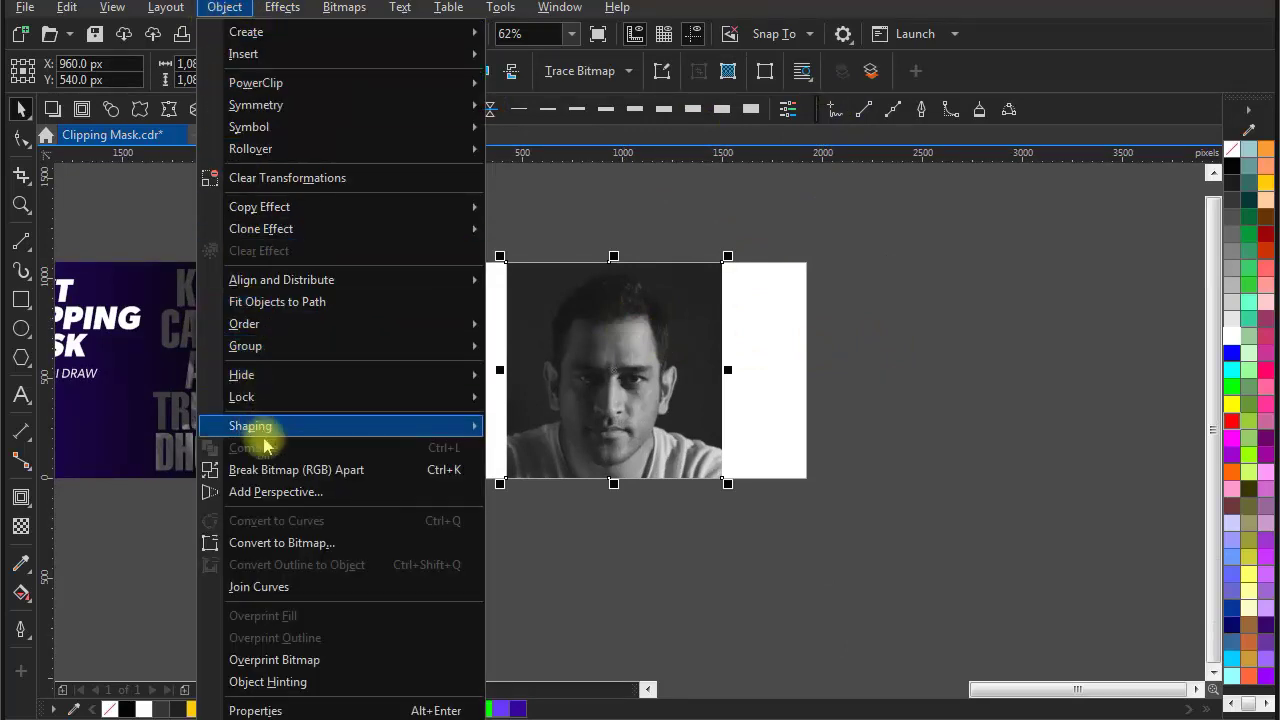
{"action": "left_click", "coordinate": [390, 470]}
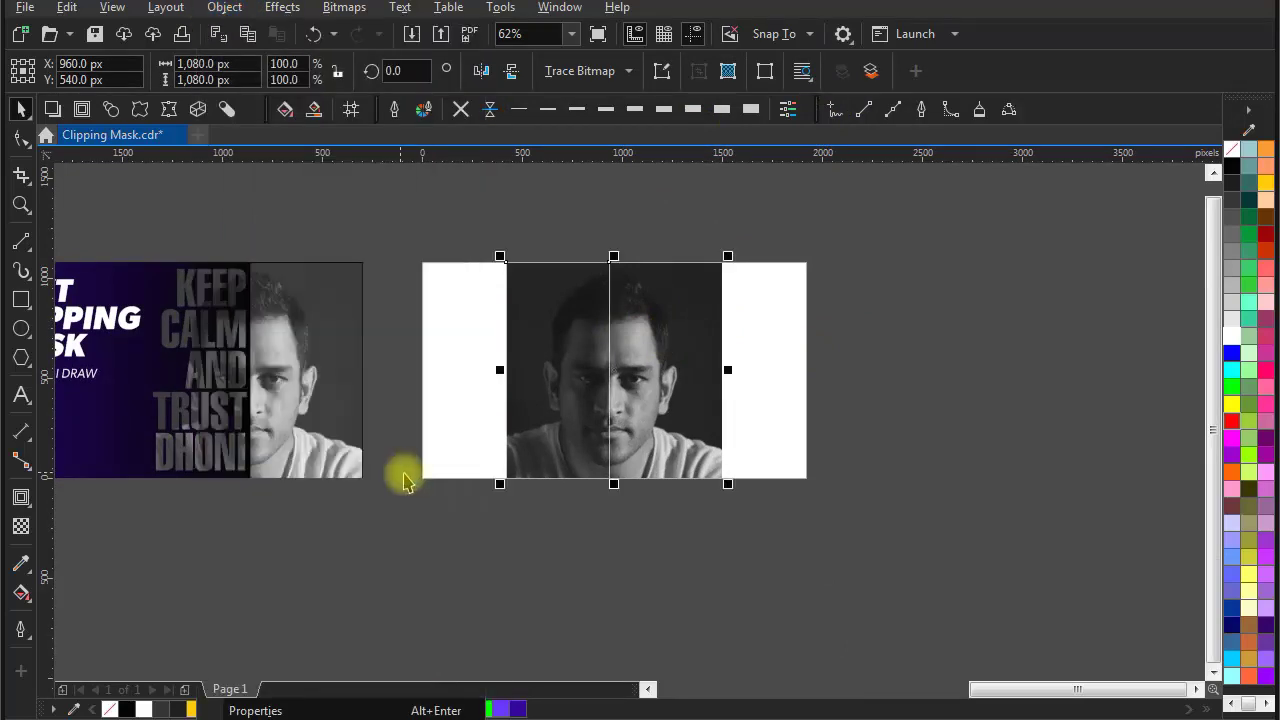
{"action": "left_click", "coordinate": [800, 548]}
{"action": "left_click_drag", "start_coordinate": [689, 383], "coordinate": [734, 386]}
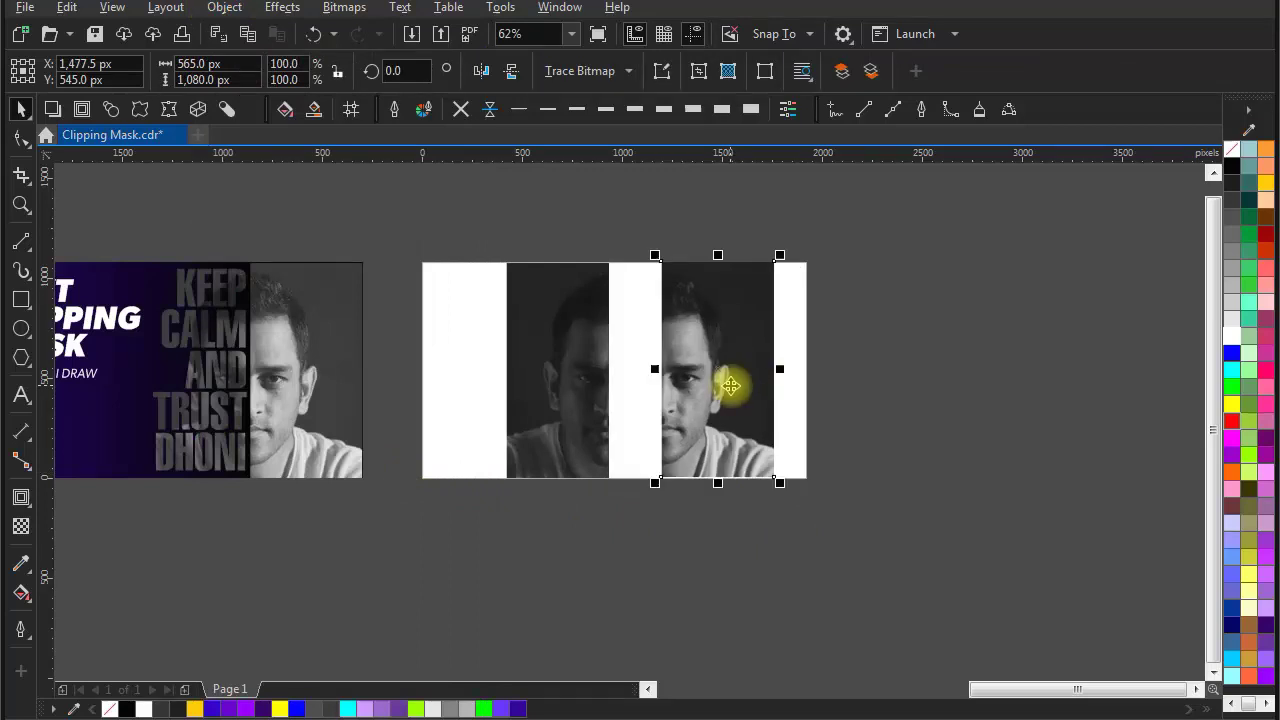
{"action": "key", "text": "ctrl+z"}
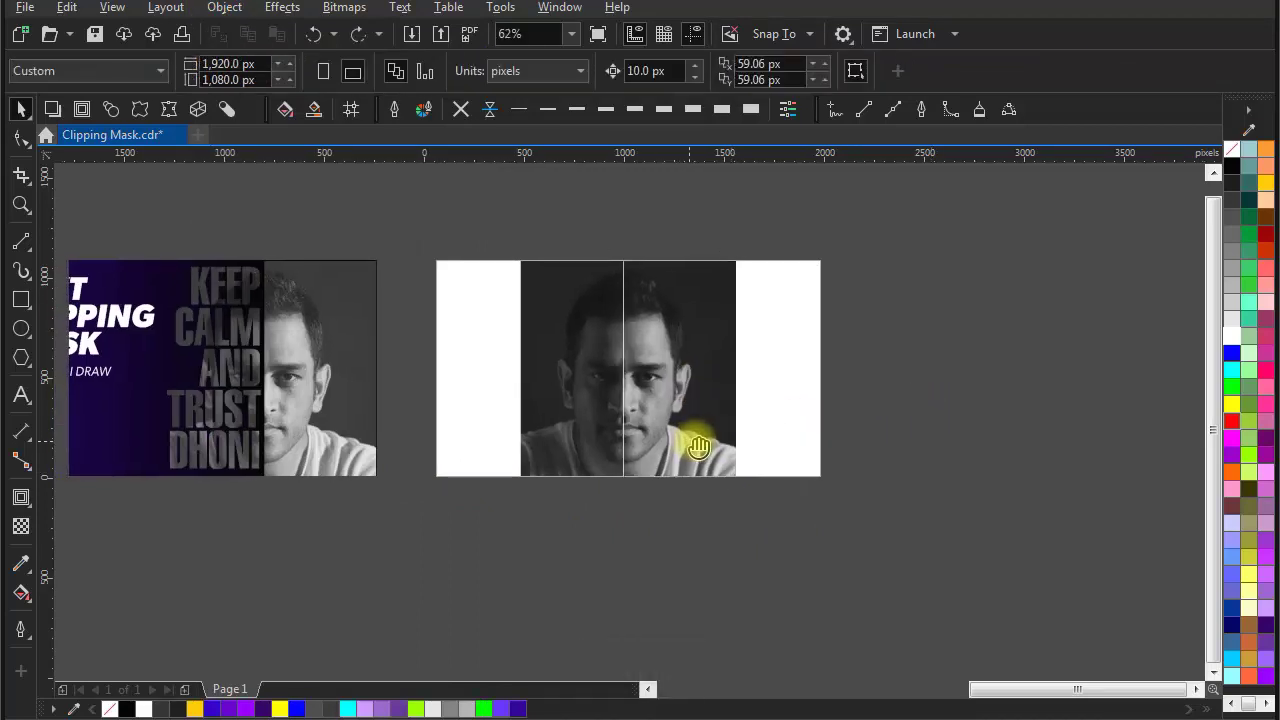
{"action": "left_click_drag", "start_coordinate": [655, 432], "coordinate": [640, 452]}
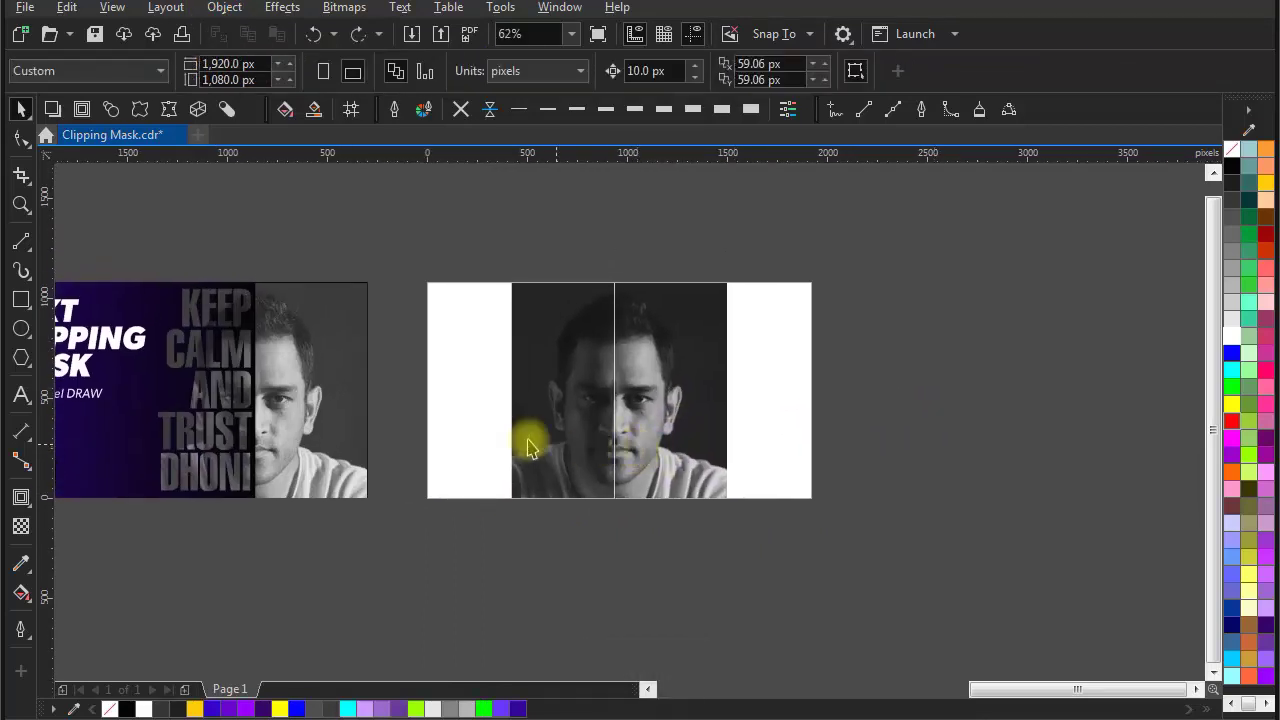
Step: Create a text object above the page with stacked lines KEEP, CALM and AND
{"action": "left_click", "coordinate": [20, 398]}
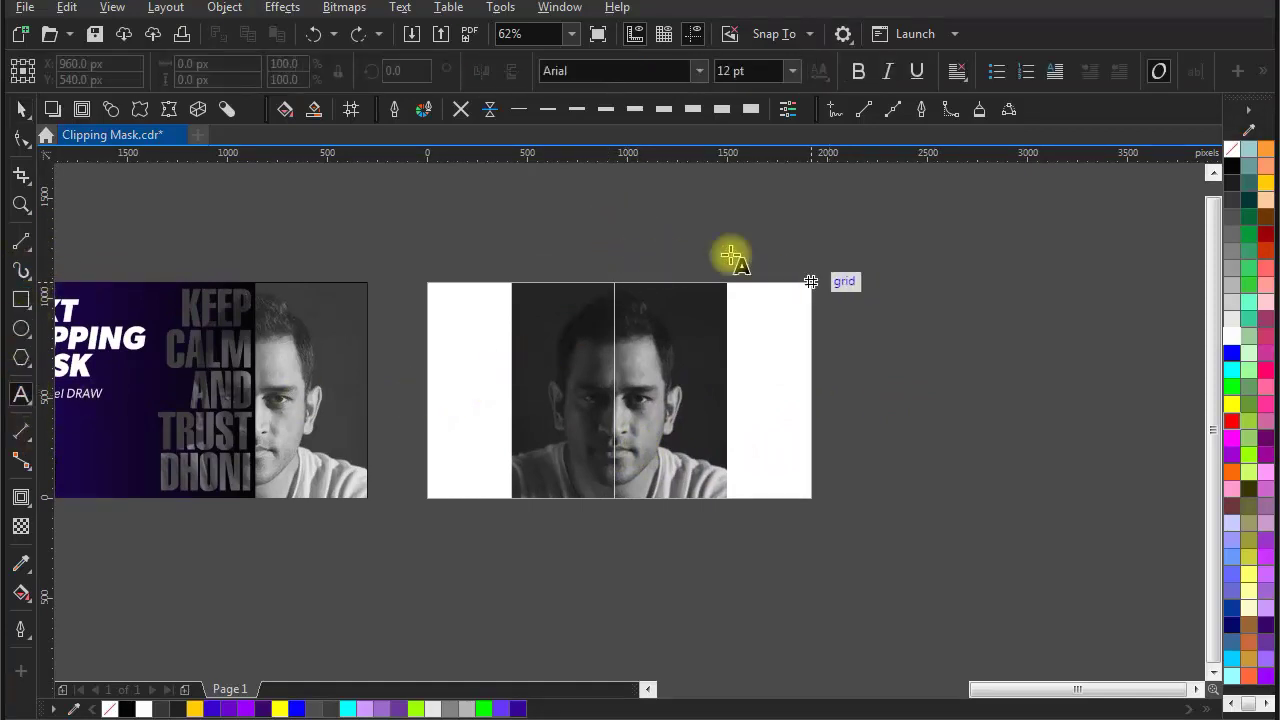
{"action": "left_click_drag", "start_coordinate": [543, 231], "coordinate": [620, 243]}
{"action": "scroll", "coordinate": [620, 243], "scroll_direction": "up", "scroll_amount": 3}
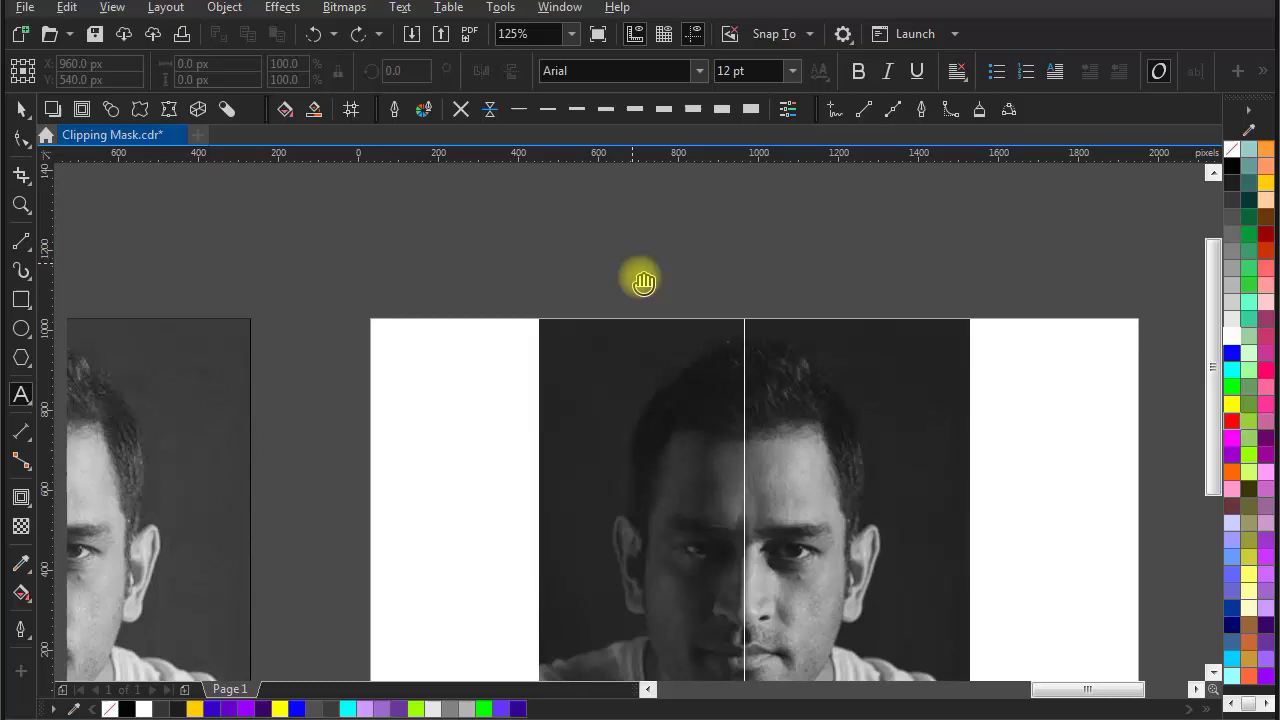
{"action": "left_click", "coordinate": [614, 256]}
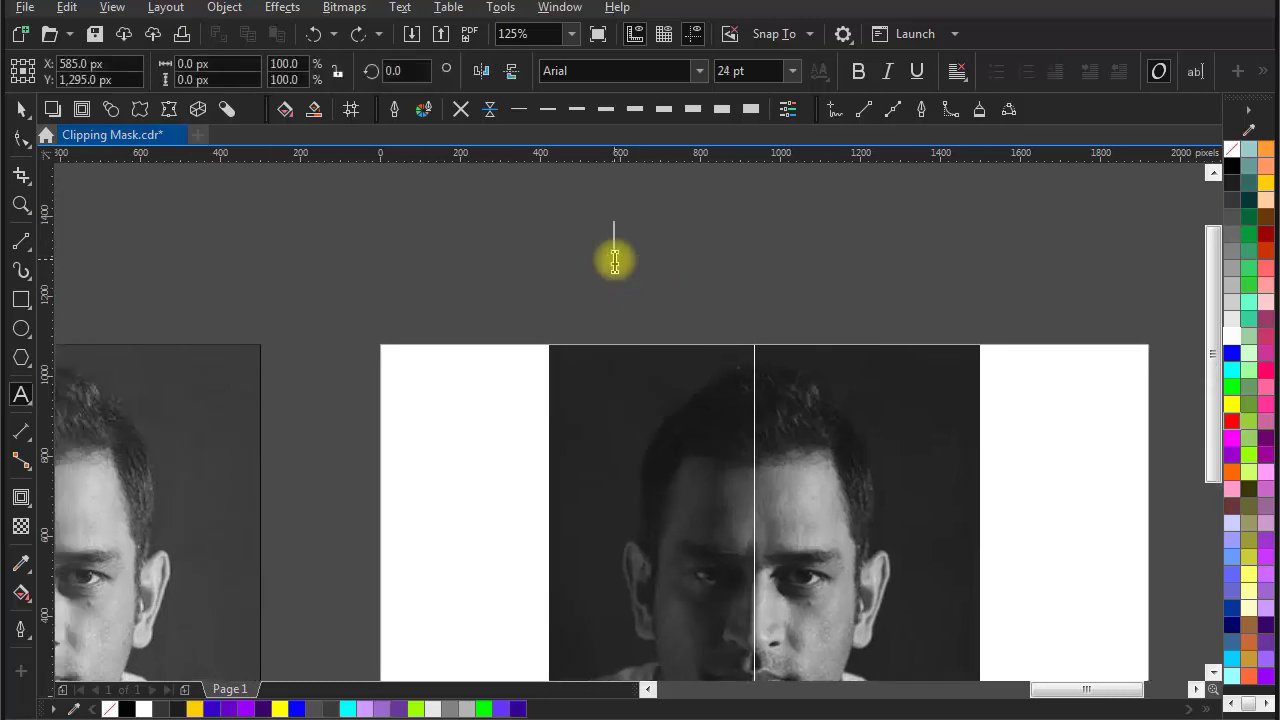
{"action": "type", "text": "KEEP"}
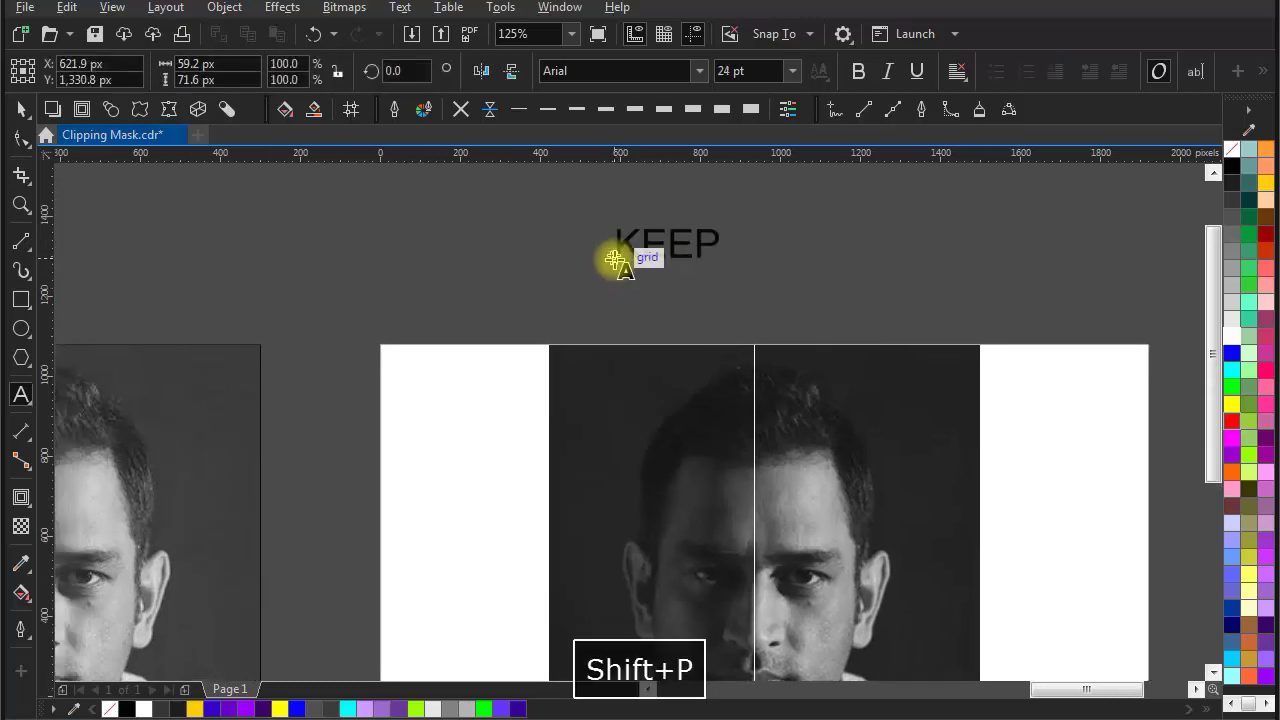
{"action": "key", "text": "Return"}
{"action": "type", "text": "CALM"}
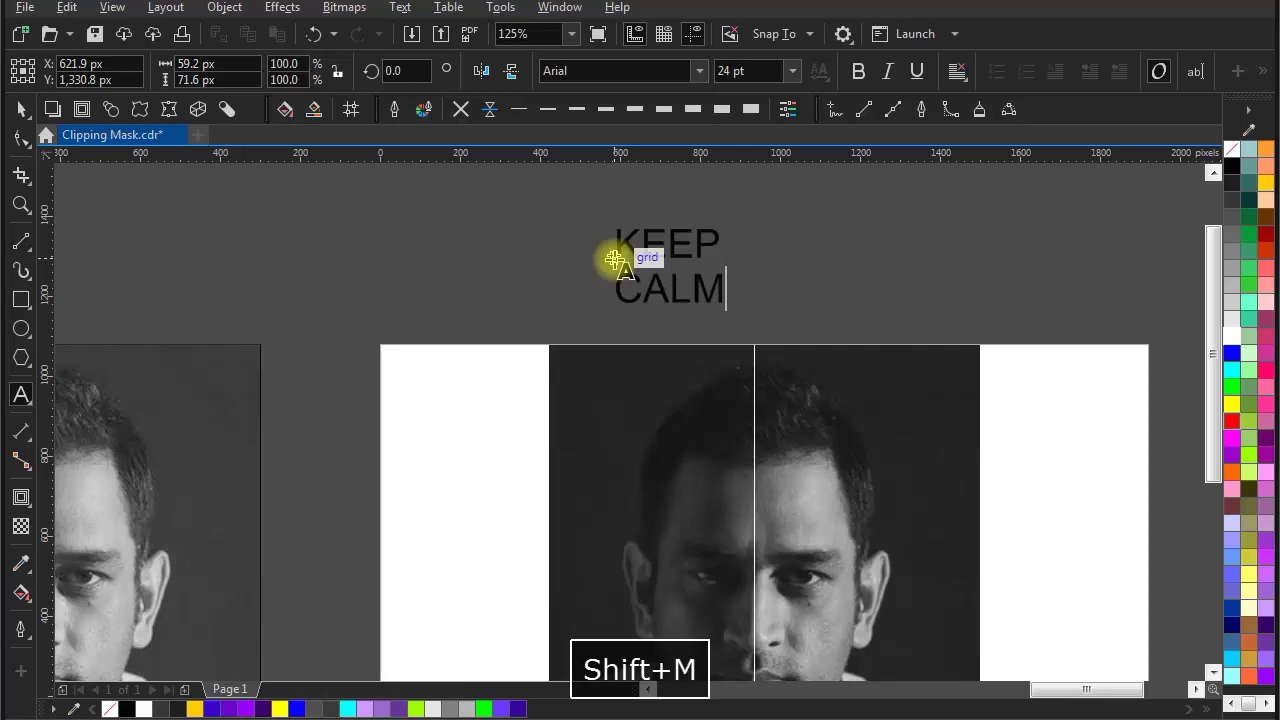
{"action": "key", "text": "Return"}
{"action": "type", "text": "AND"}
Step: Add TRUST and DHONI as the fourth and fifth lines of the text
{"action": "key", "text": "shift+Return"}
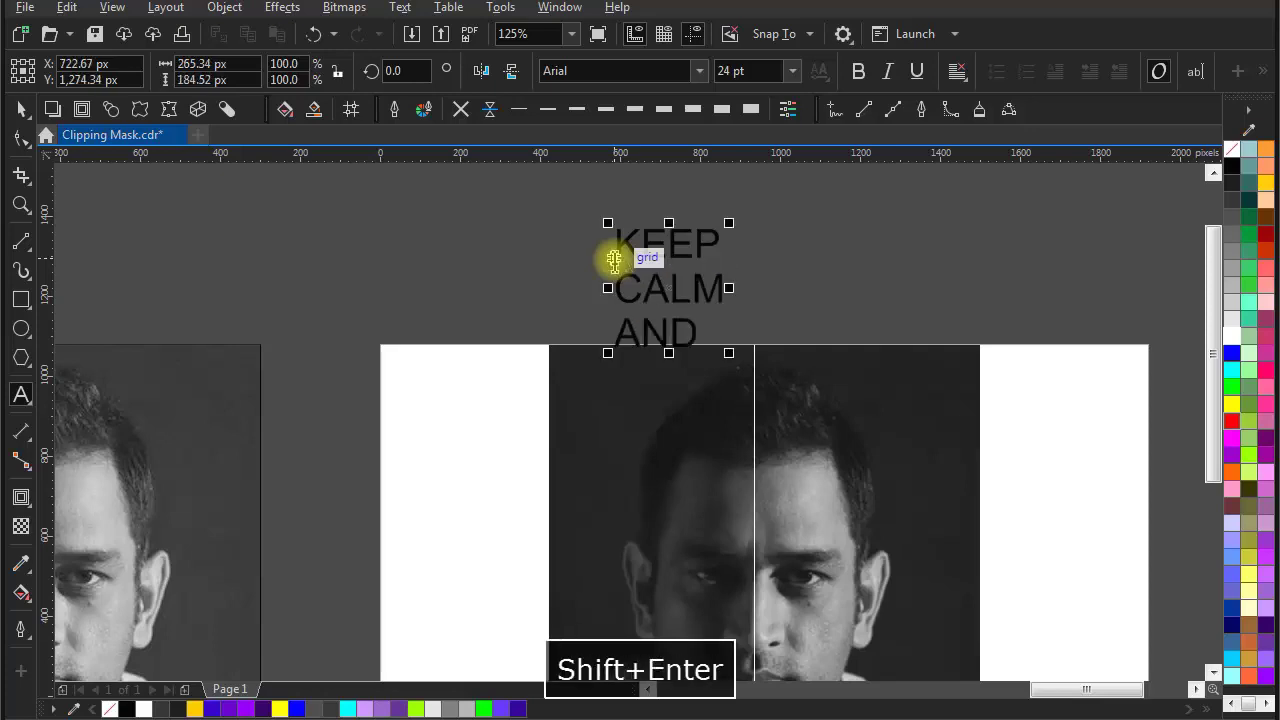
{"action": "type", "text": "TR"}
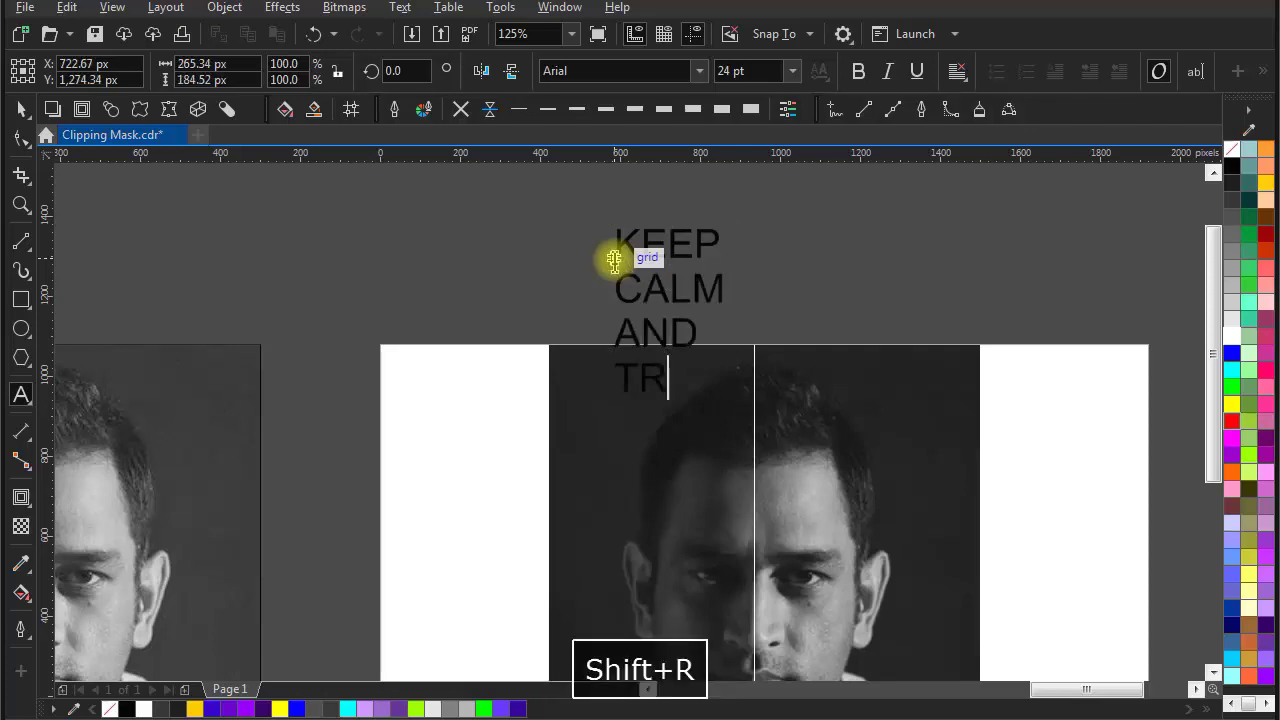
{"action": "key", "text": "BackSpace"}
{"action": "key", "text": "BackSpace"}
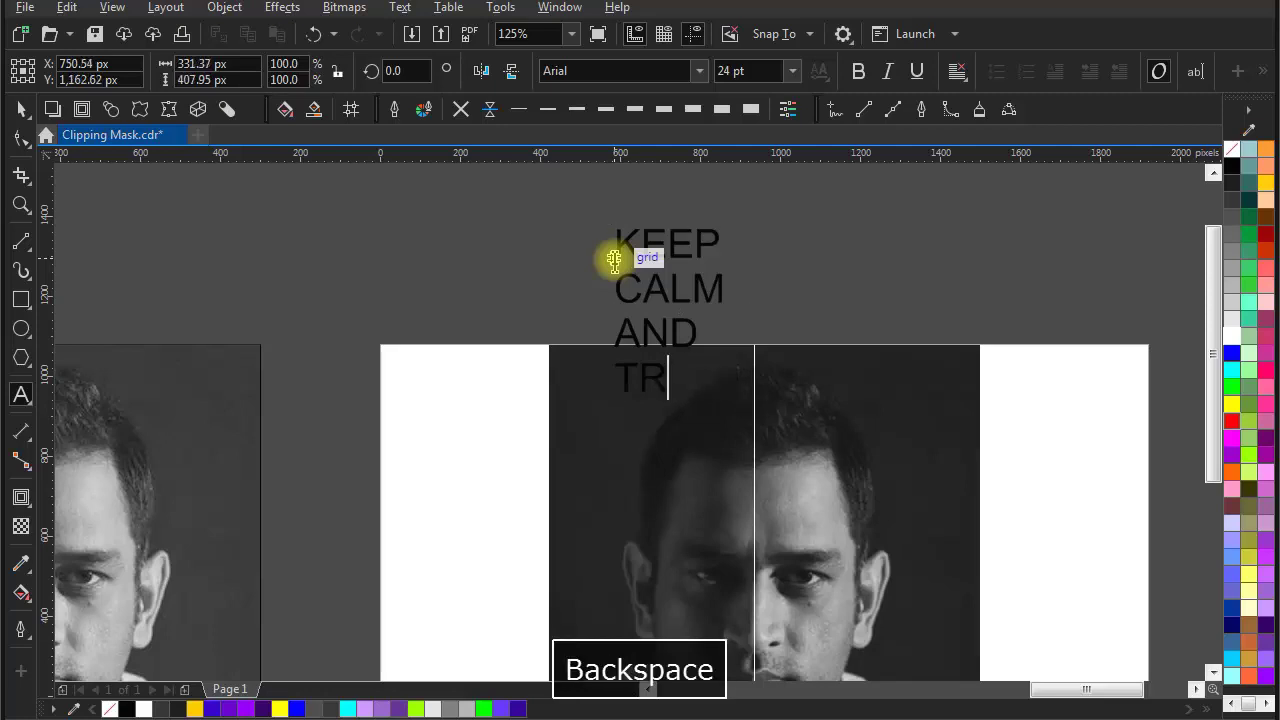
{"action": "type", "text": "UST"}
{"action": "key", "text": "Return"}
{"action": "type", "text": "D"}
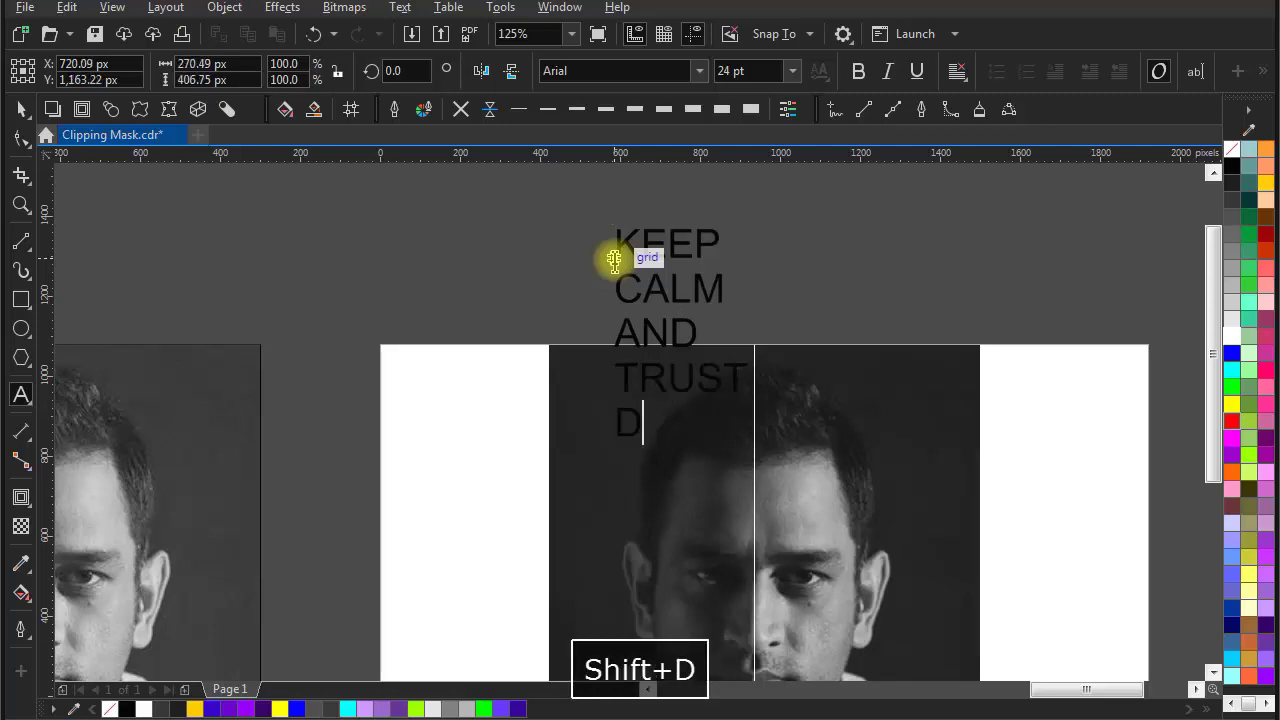
{"action": "type", "text": "HONI"}
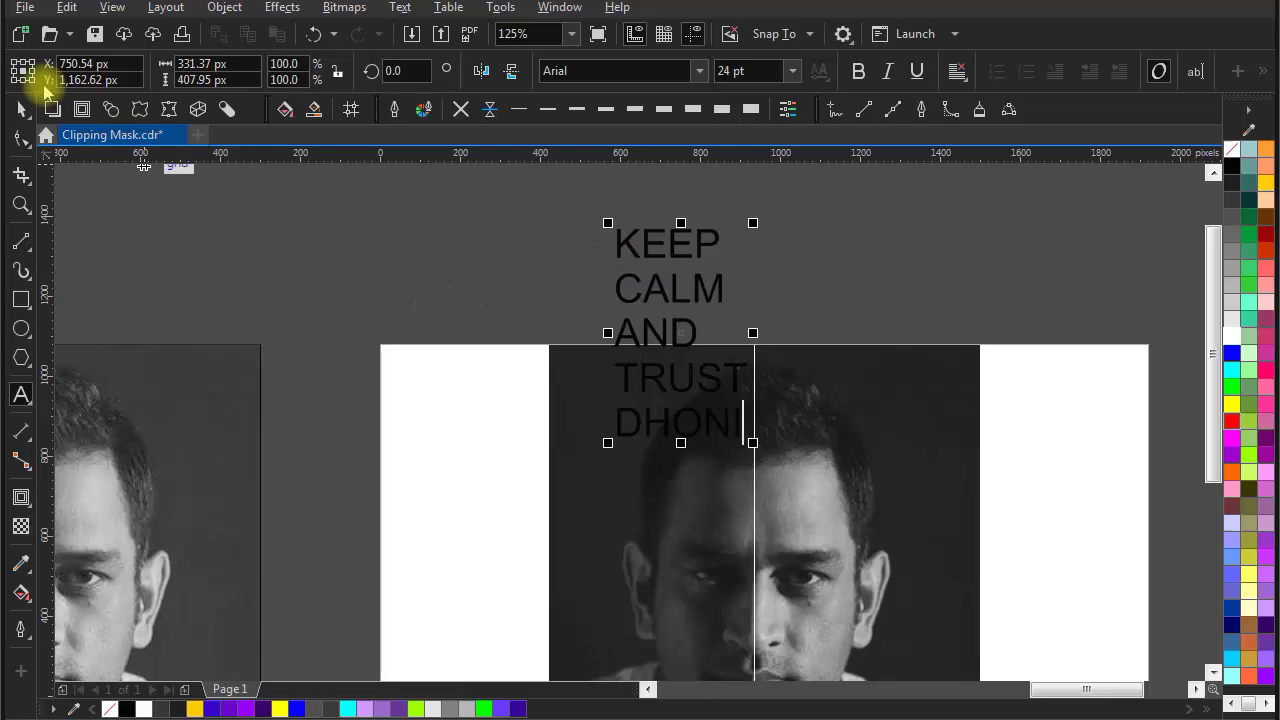
Step: Right-align the stacked text and tighten its line spacing with the Shape tool
{"action": "left_click", "coordinate": [955, 70]}
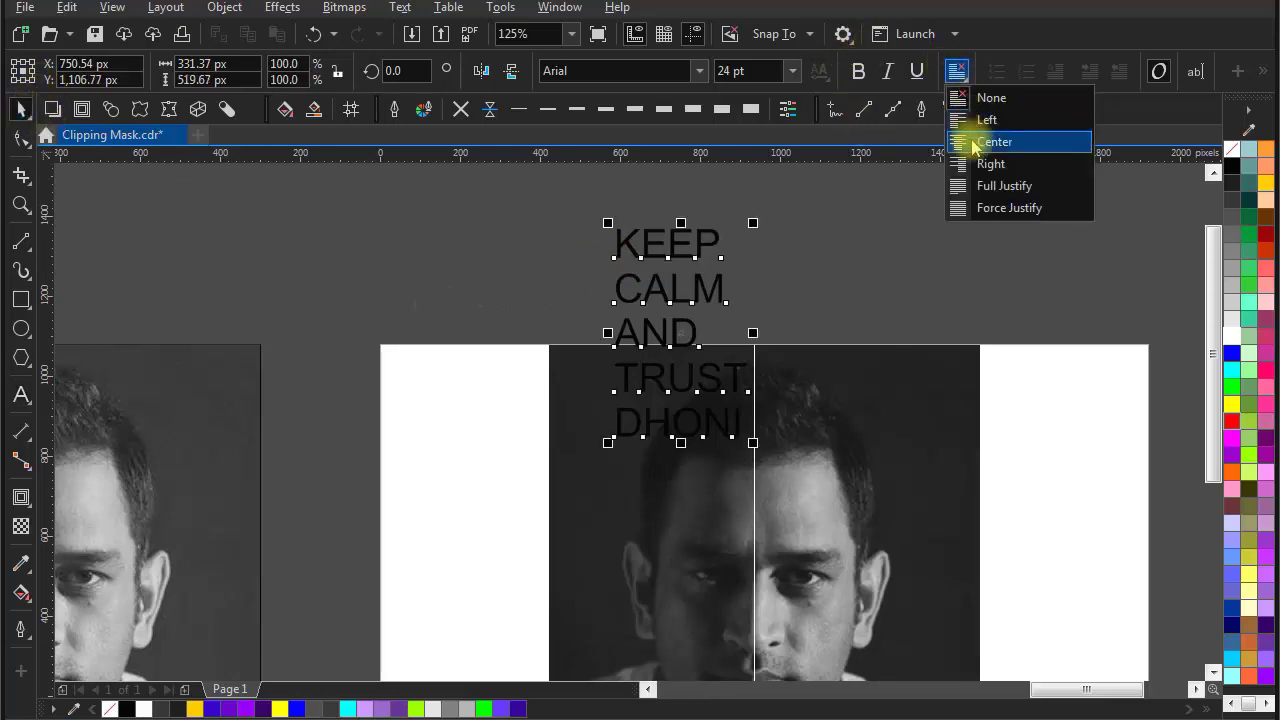
{"action": "left_click", "coordinate": [984, 166]}
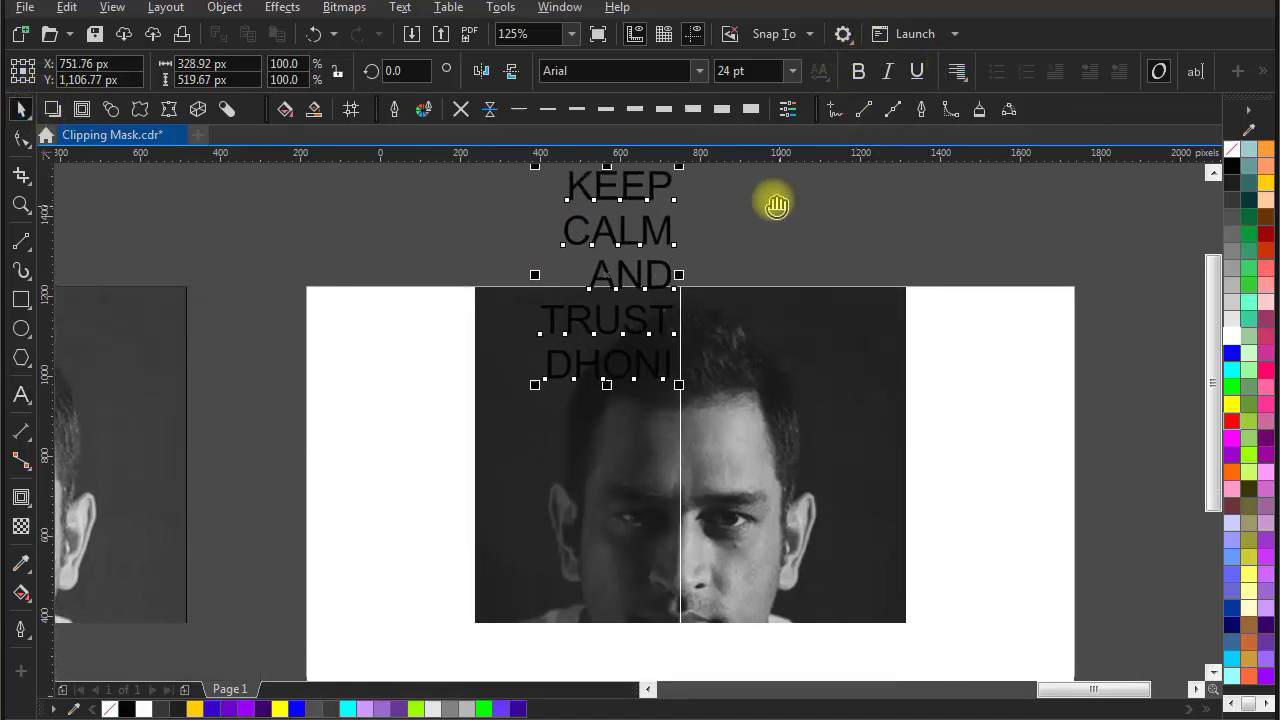
{"action": "left_click", "coordinate": [18, 140]}
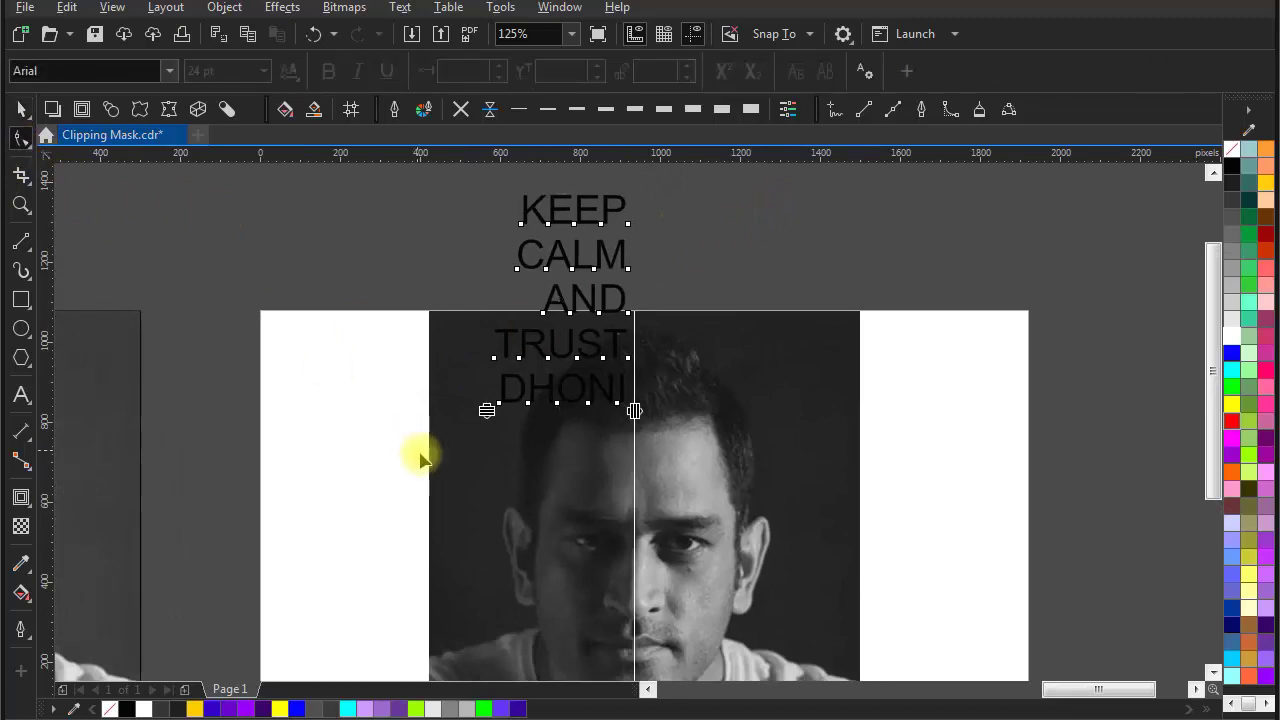
{"action": "left_click_drag", "start_coordinate": [493, 414], "coordinate": [492, 345]}
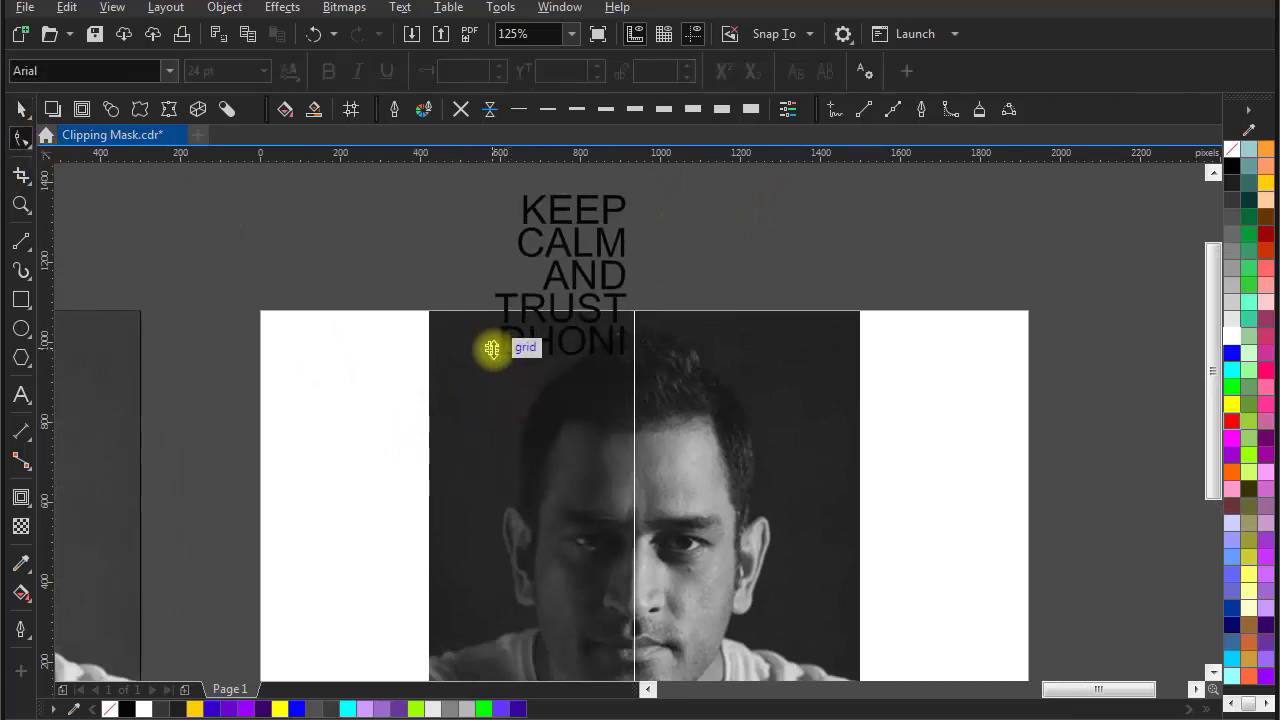
{"action": "left_click", "coordinate": [21, 108]}
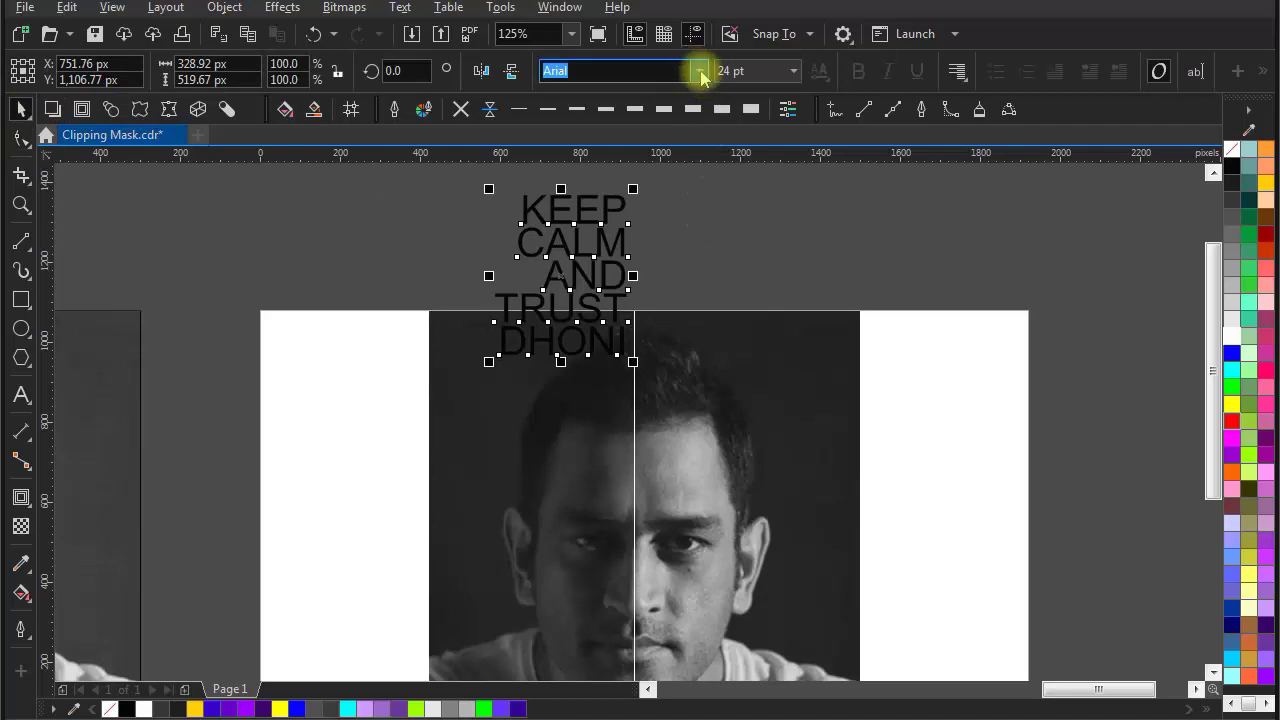
Step: Set the text in Helvetica Inserat LT Std and enlarge it onto the photo
{"action": "left_click", "coordinate": [701, 74]}
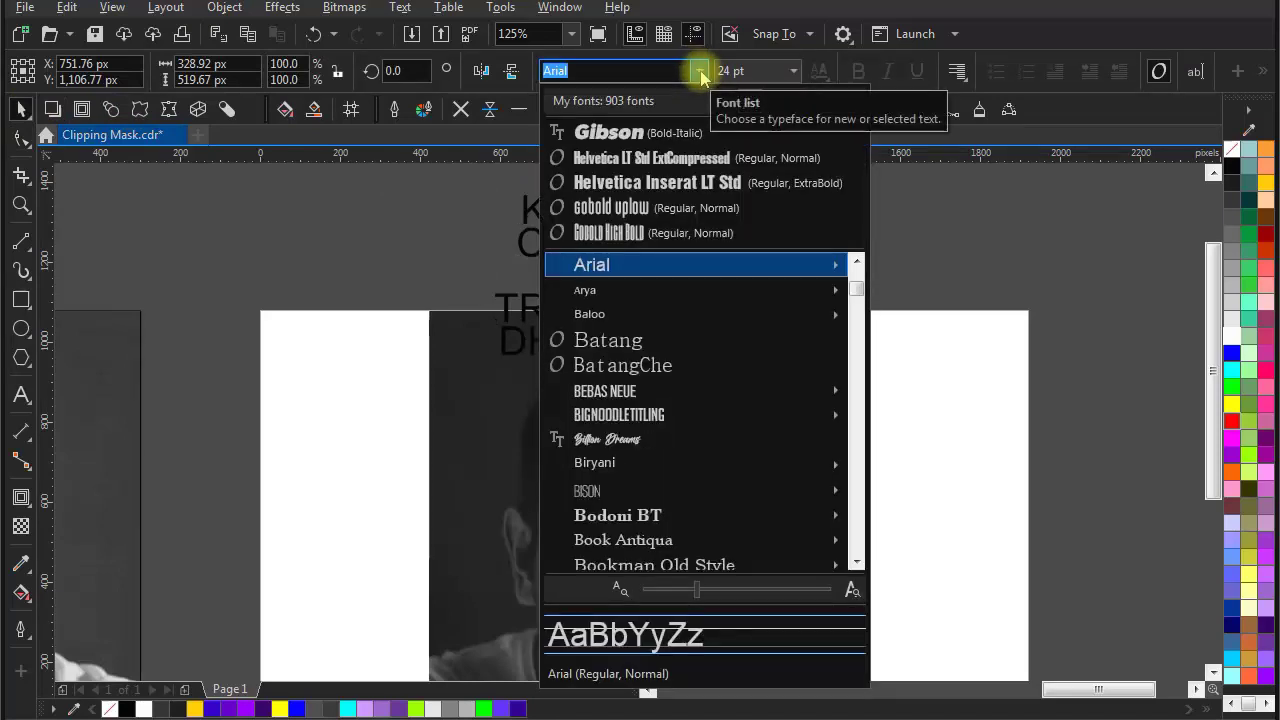
{"action": "left_click", "coordinate": [686, 190]}
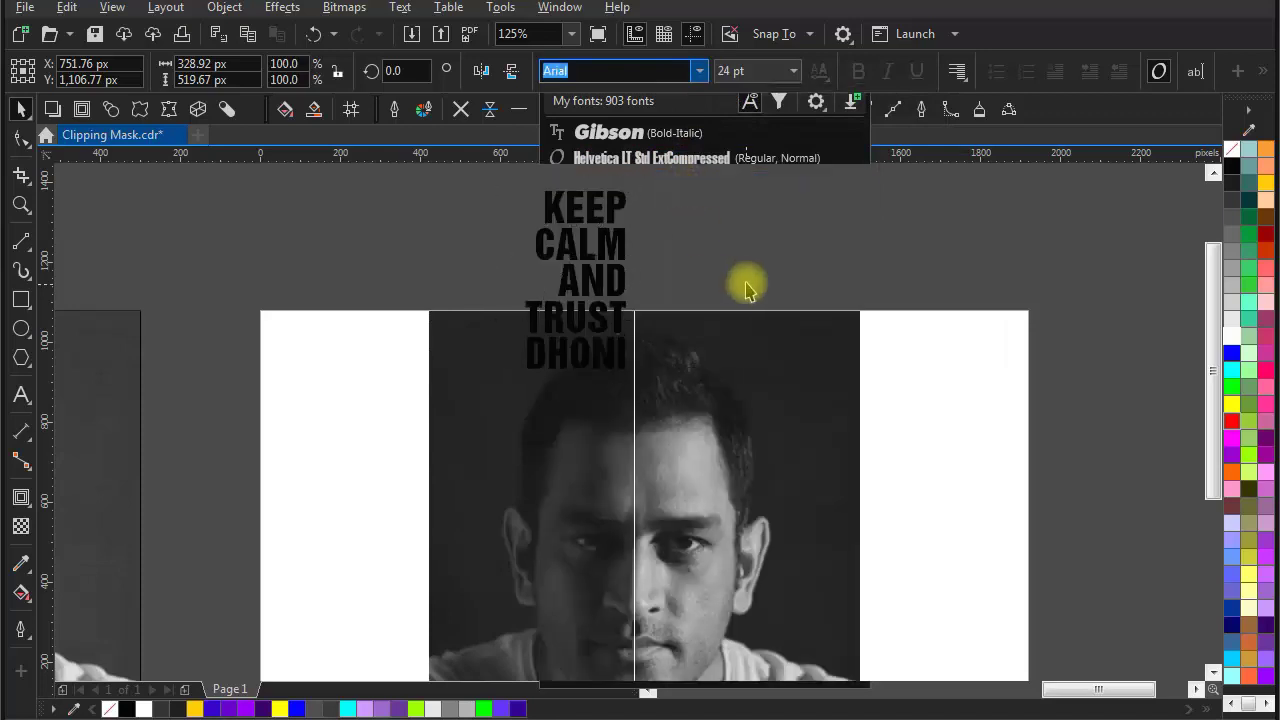
{"action": "left_click_drag", "start_coordinate": [746, 283], "coordinate": [811, 214]}
{"action": "left_click_drag", "start_coordinate": [690, 220], "coordinate": [689, 345]}
{"action": "scroll", "coordinate": [643, 270], "scroll_direction": "down", "scroll_amount": 3}
{"action": "left_click_drag", "start_coordinate": [600, 280], "coordinate": [457, 516]}
{"action": "scroll", "coordinate": [677, 414], "scroll_direction": "up", "scroll_amount": 2}
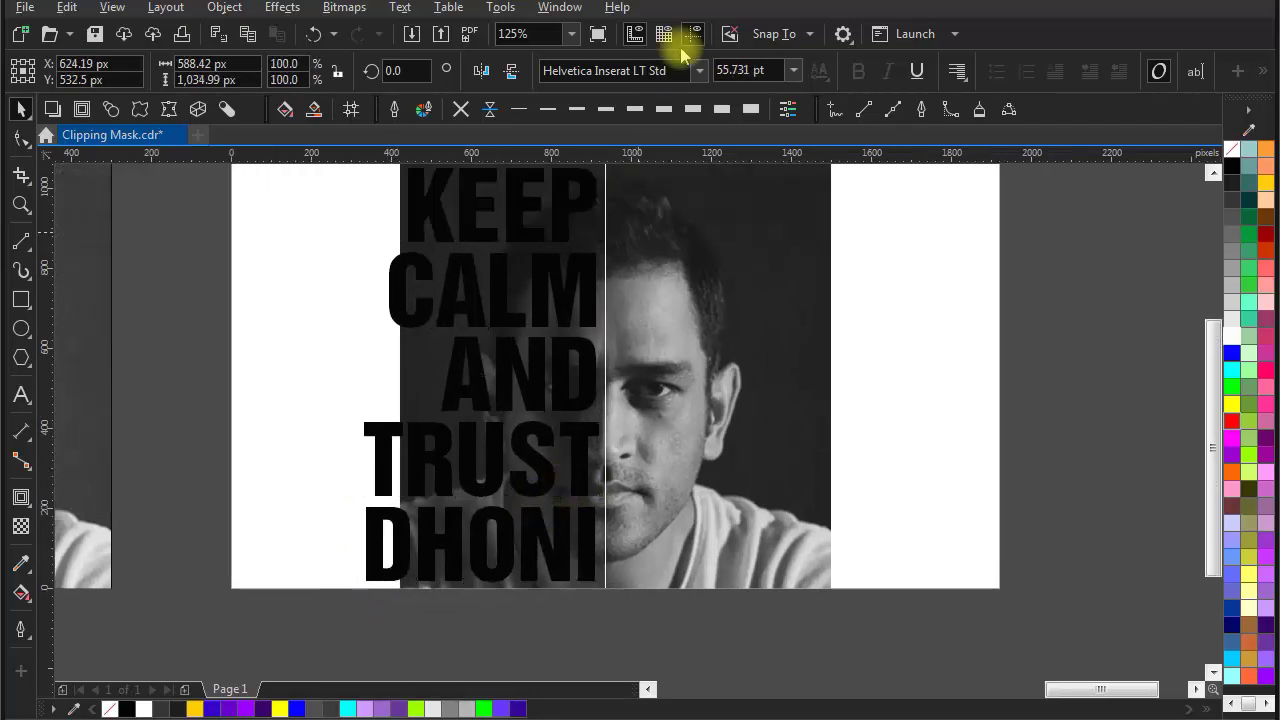
Step: Switch to Helvetica LT Std ExtCompressed, tighten line spacing, and scale the text over the photo's left half
{"action": "left_click", "coordinate": [700, 74]}
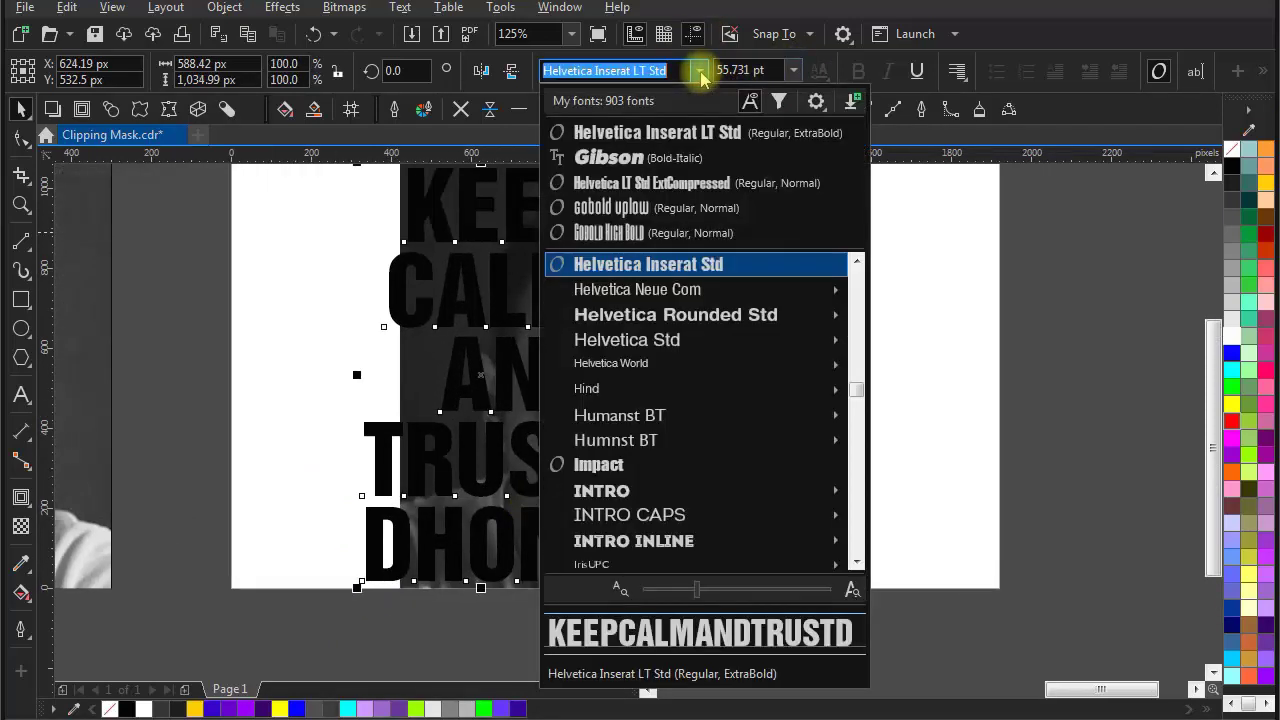
{"action": "left_click", "coordinate": [668, 190]}
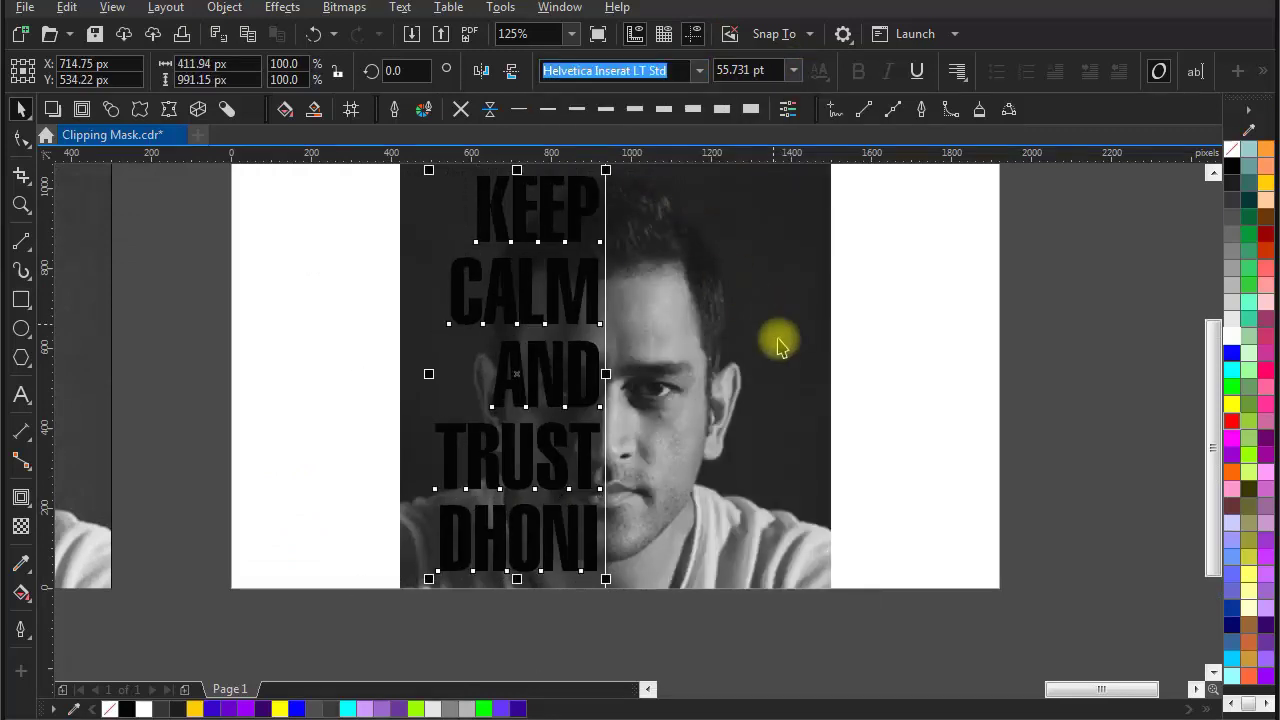
{"action": "scroll", "coordinate": [790, 400], "scroll_direction": "up", "scroll_amount": 1}
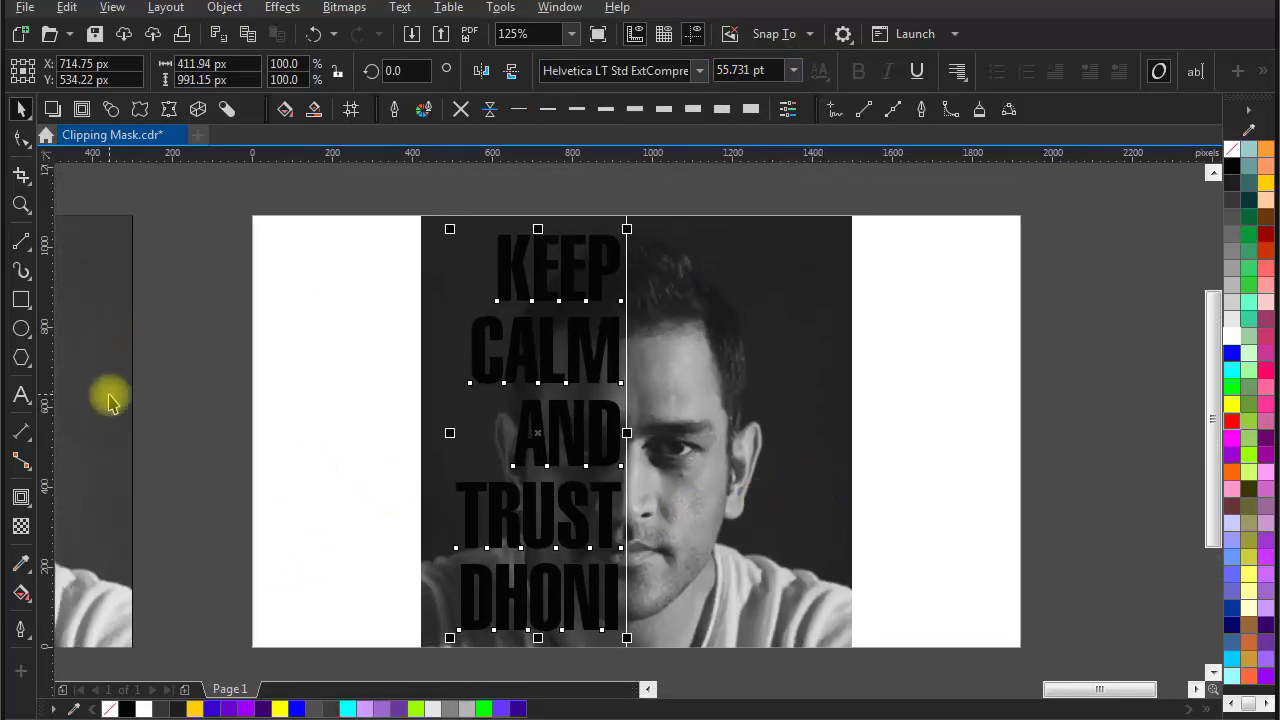
{"action": "left_click", "coordinate": [15, 143]}
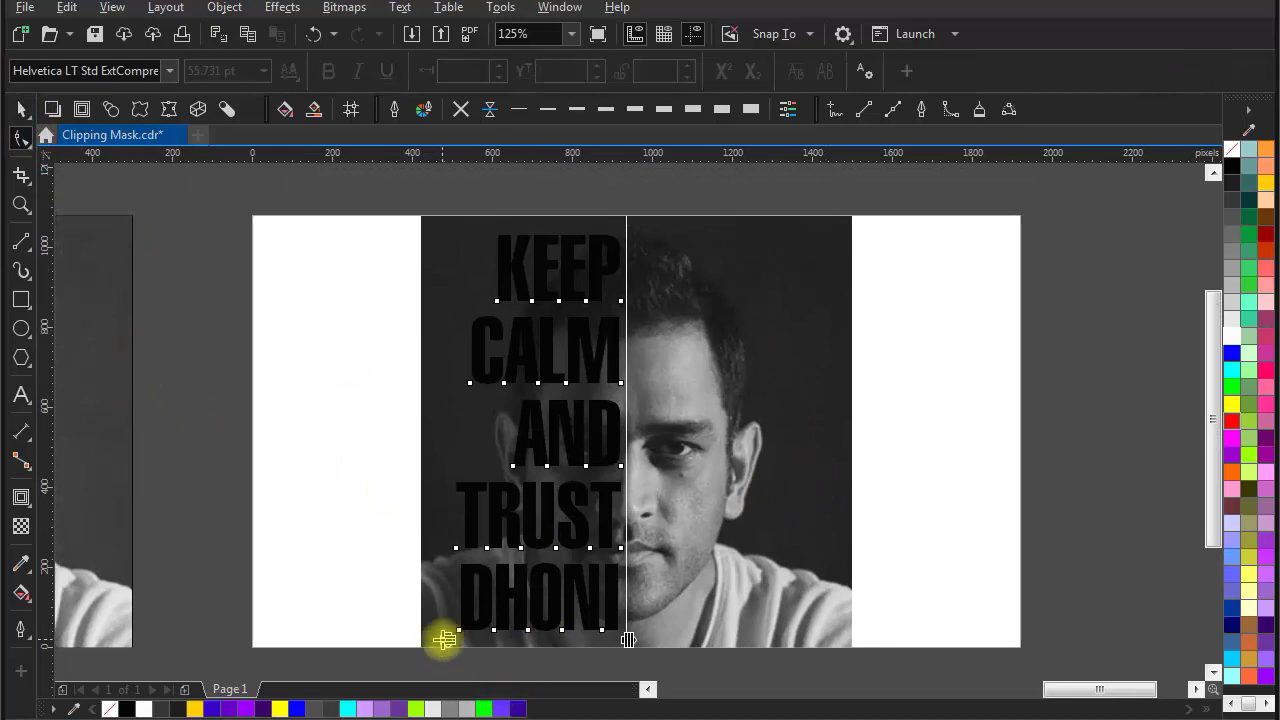
{"action": "left_click_drag", "start_coordinate": [450, 608], "coordinate": [436, 645]}
{"action": "left_click", "coordinate": [22, 110]}
{"action": "left_click_drag", "start_coordinate": [648, 617], "coordinate": [616, 563]}
Step: Colour the slogan gray from the palette
{"action": "left_click", "coordinate": [972, 500]}
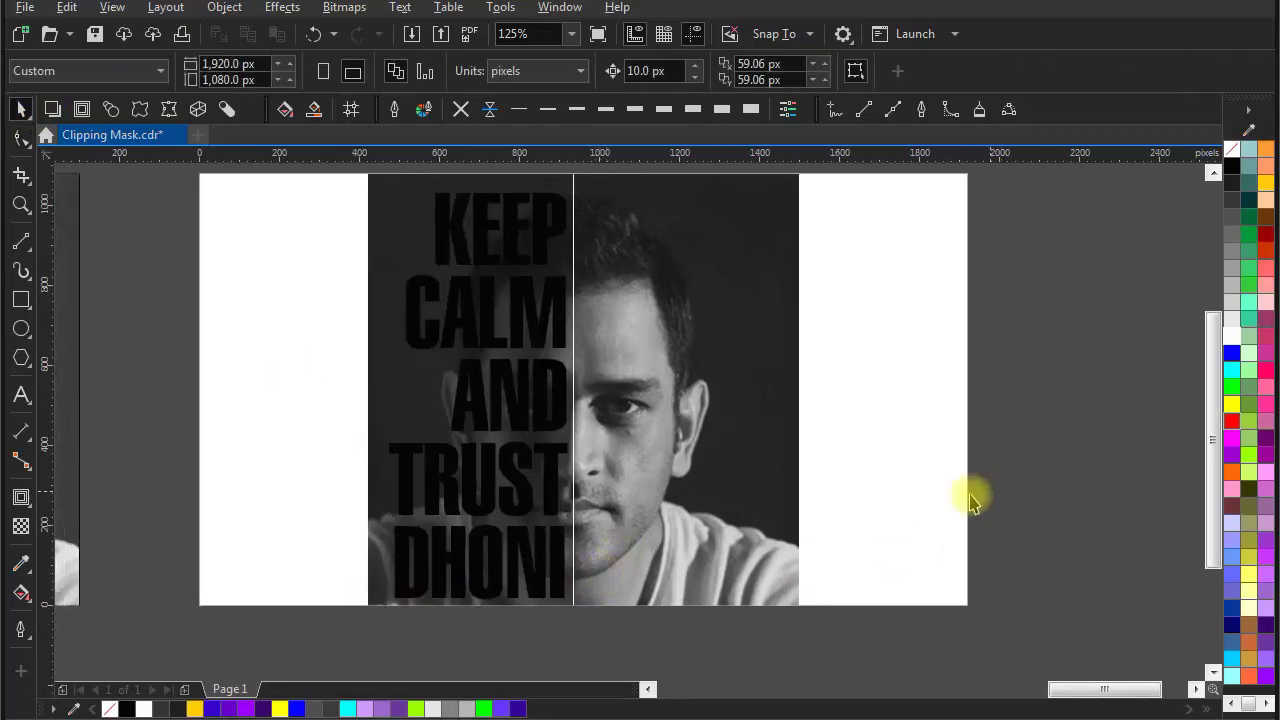
{"action": "left_click", "coordinate": [557, 472]}
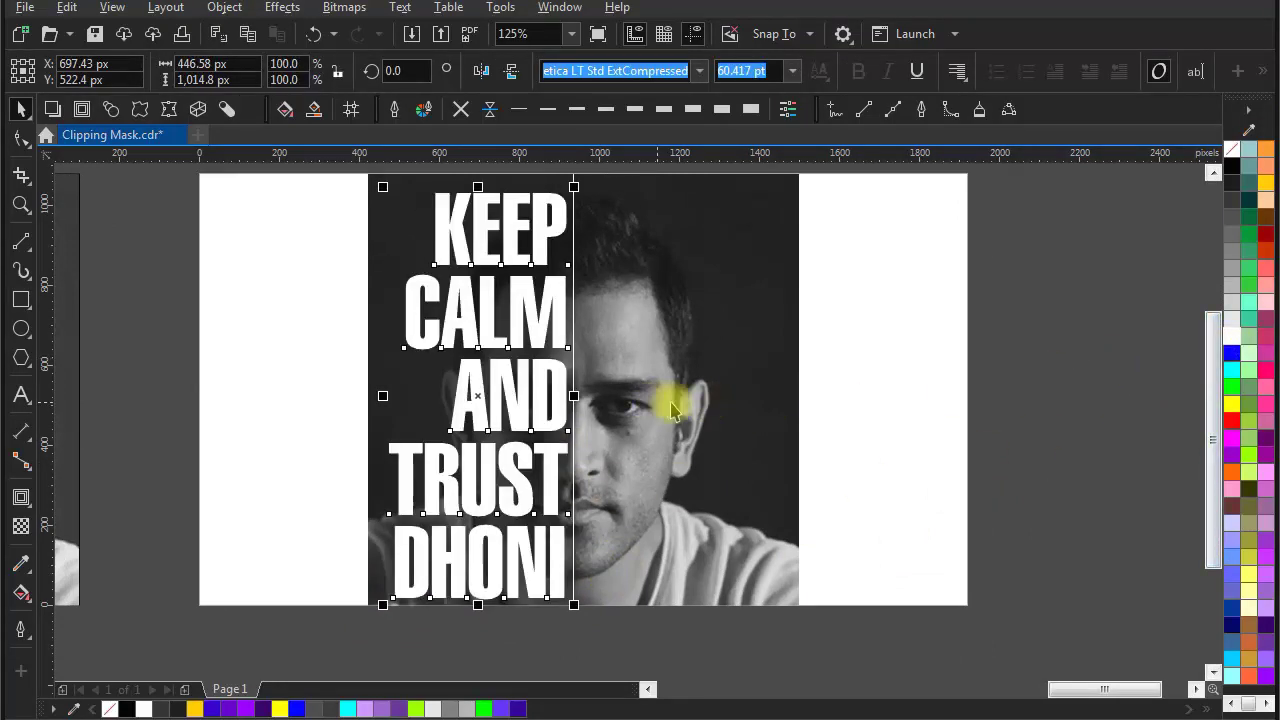
{"action": "left_click", "coordinate": [988, 428]}
{"action": "left_click", "coordinate": [612, 320]}
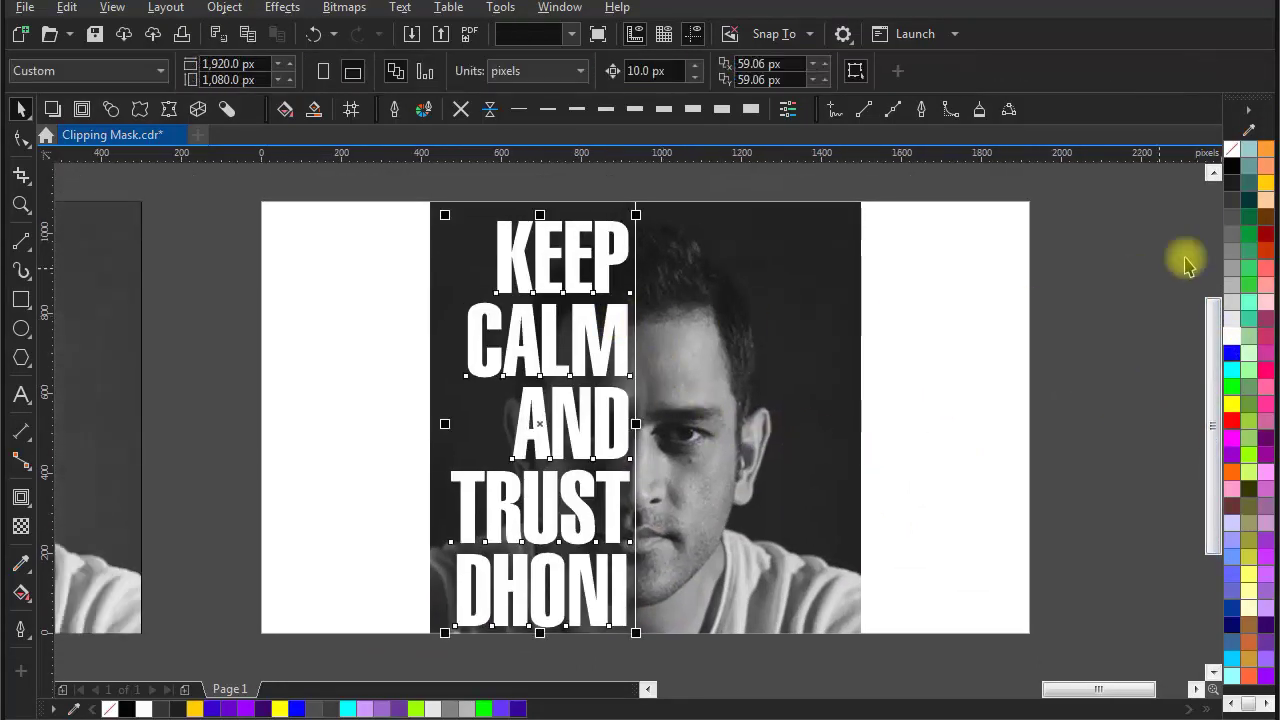
{"action": "left_click", "coordinate": [1231, 233]}
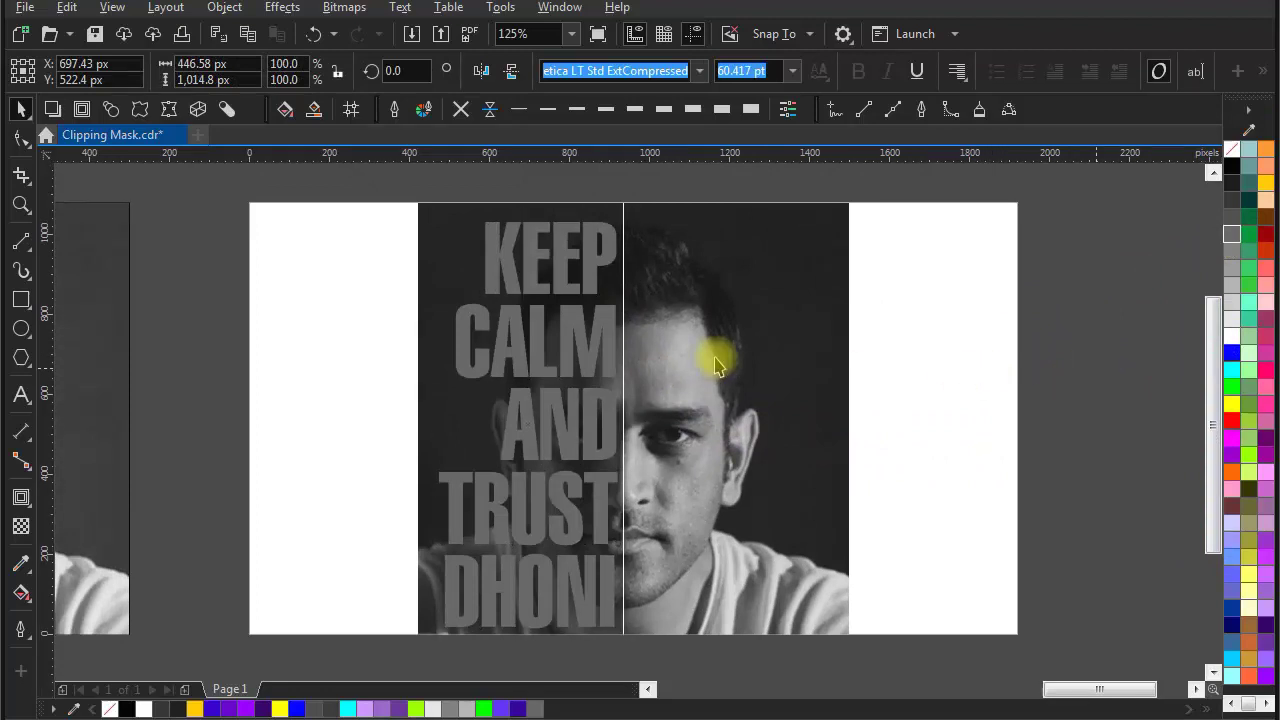
{"action": "key", "text": "Escape"}
{"action": "left_click", "coordinate": [491, 234]}
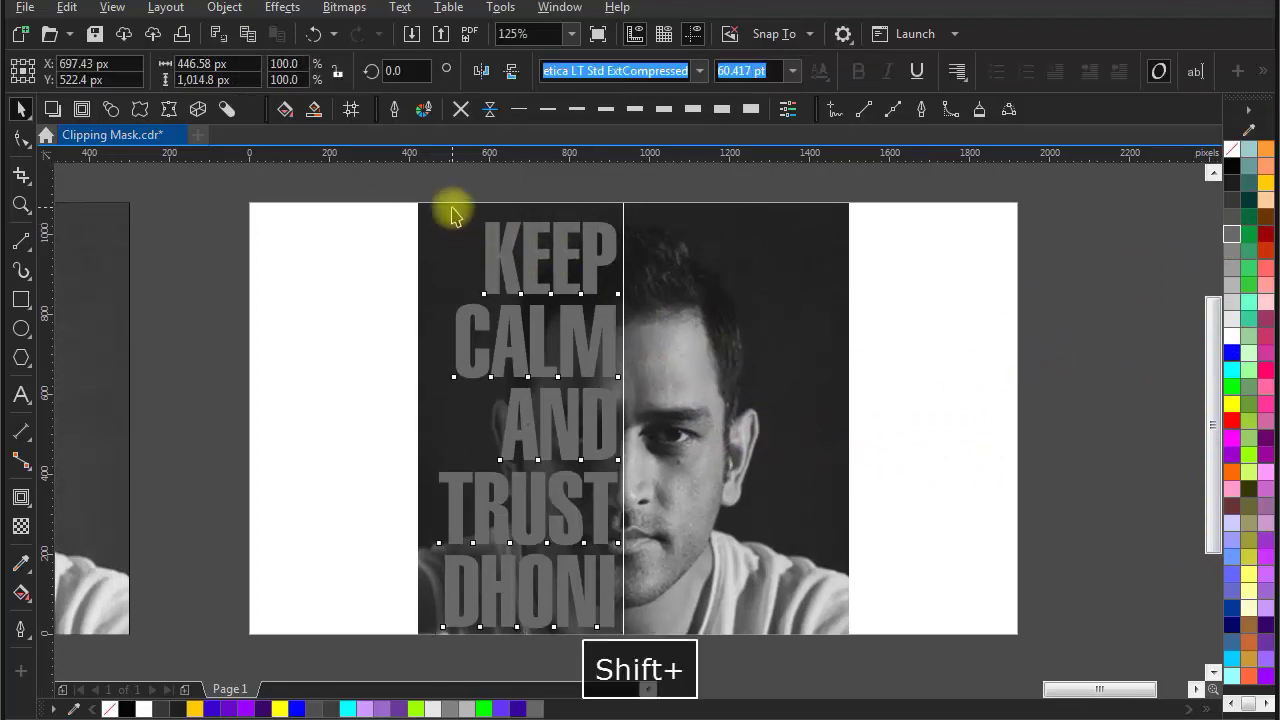
{"action": "left_click", "coordinate": [450, 214], "text": "shift"}
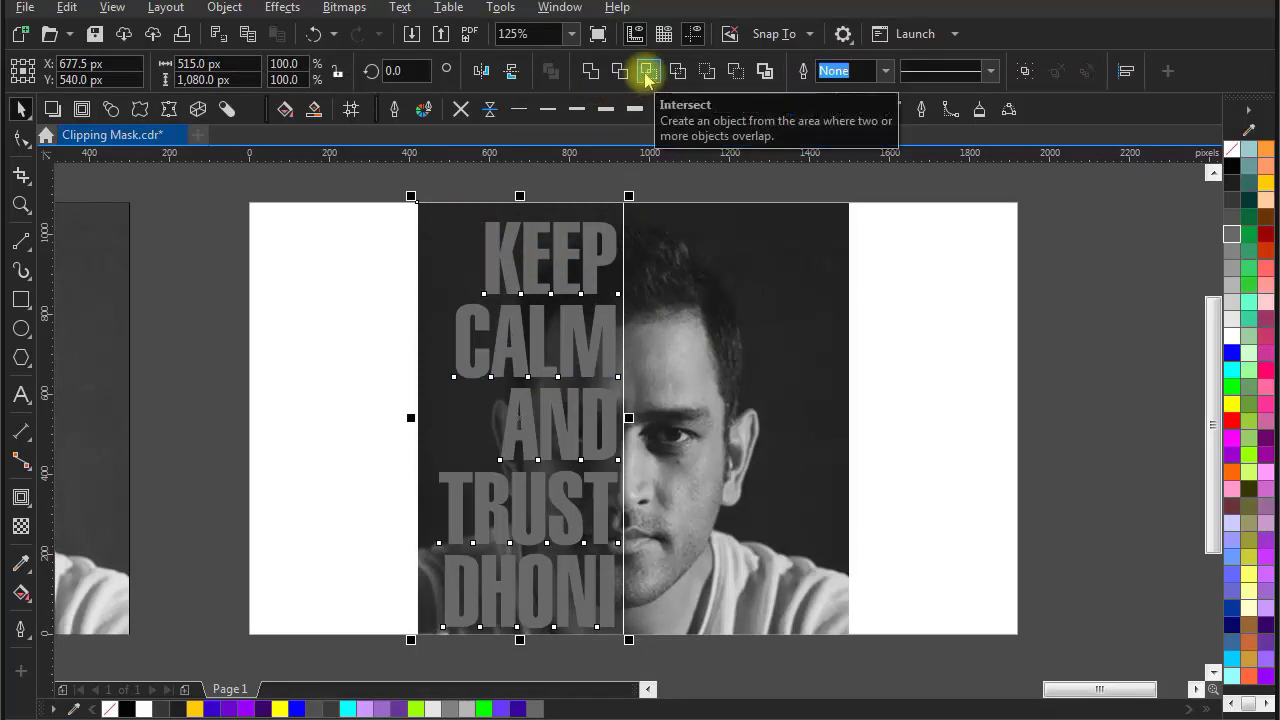
{"action": "left_click", "coordinate": [1030, 445]}
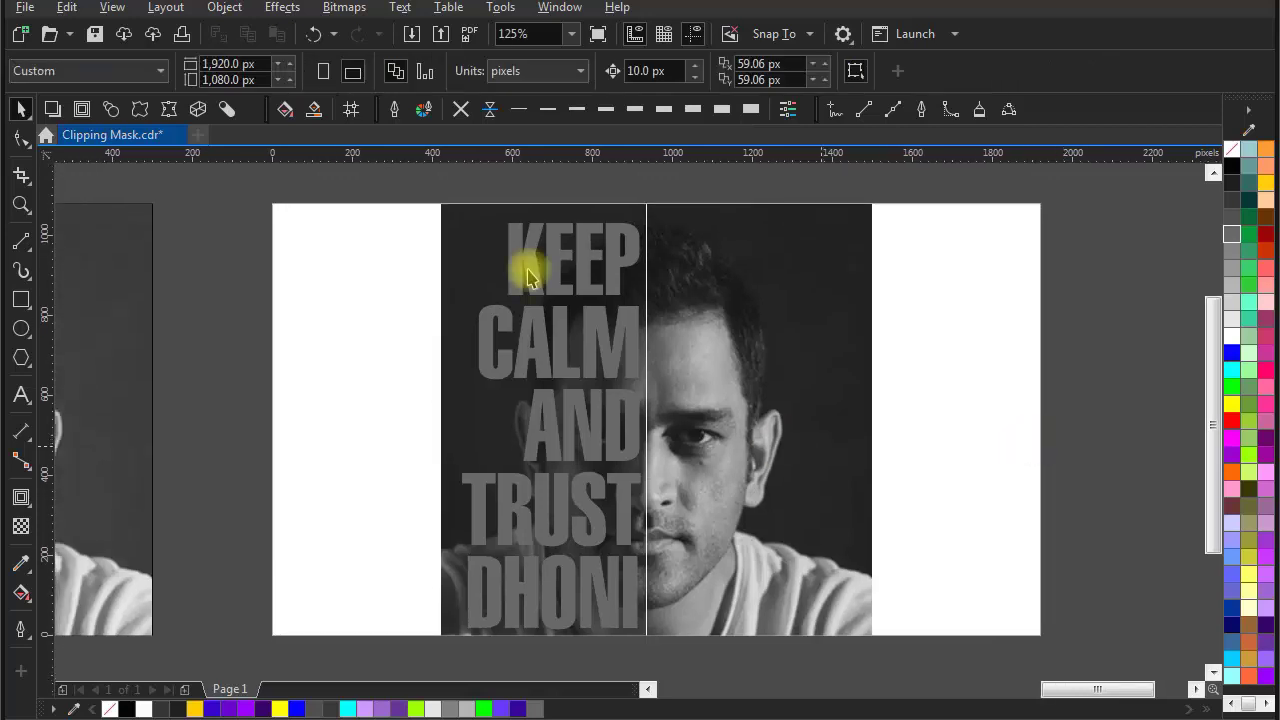
Step: Intersect the text with the photo and move the photo-filled result to the right of the page
{"action": "left_click", "coordinate": [528, 276]}
{"action": "left_click", "coordinate": [471, 206], "text": "shift"}
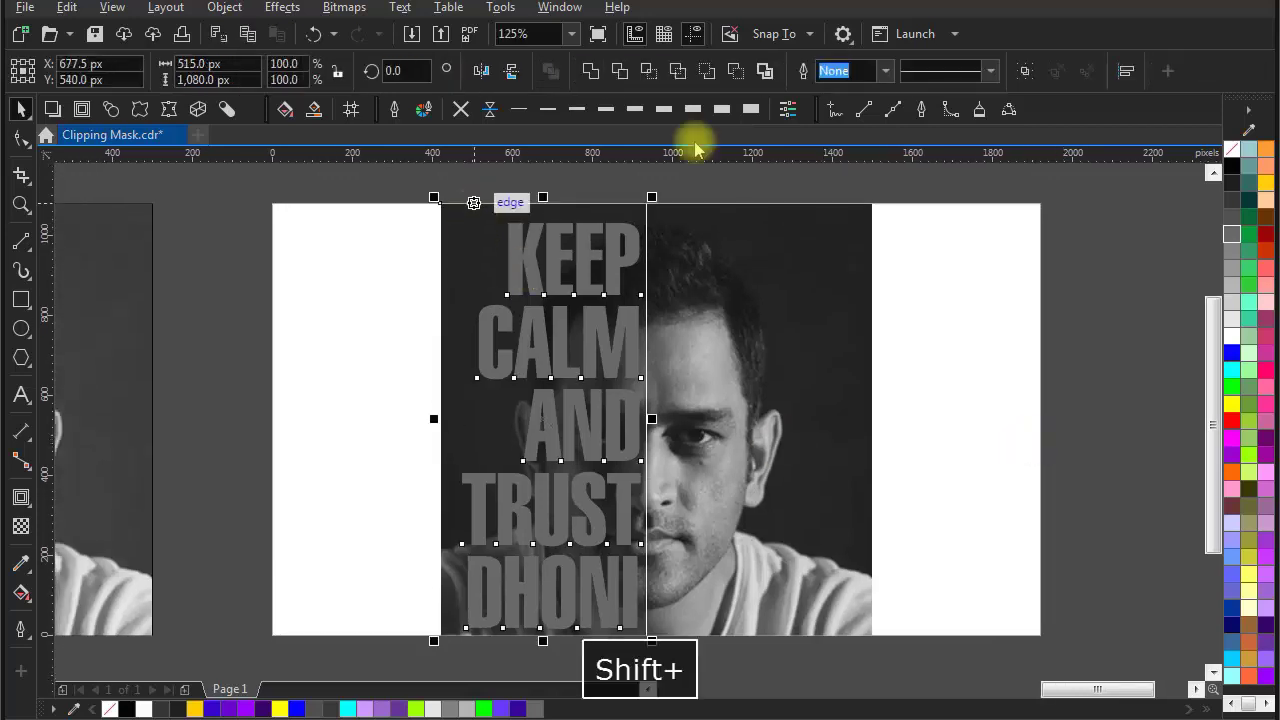
{"action": "left_click", "coordinate": [646, 72]}
{"action": "scroll", "coordinate": [614, 329], "scroll_direction": "down", "scroll_amount": 2}
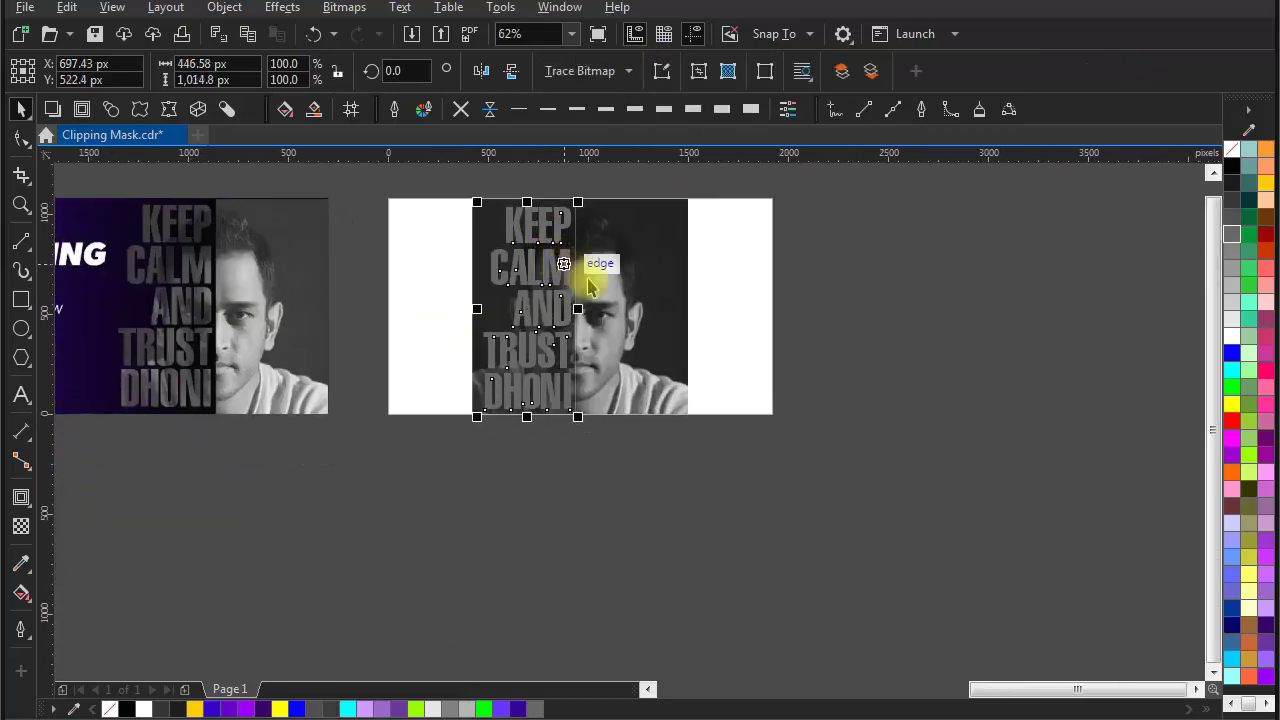
{"action": "key", "text": "Escape"}
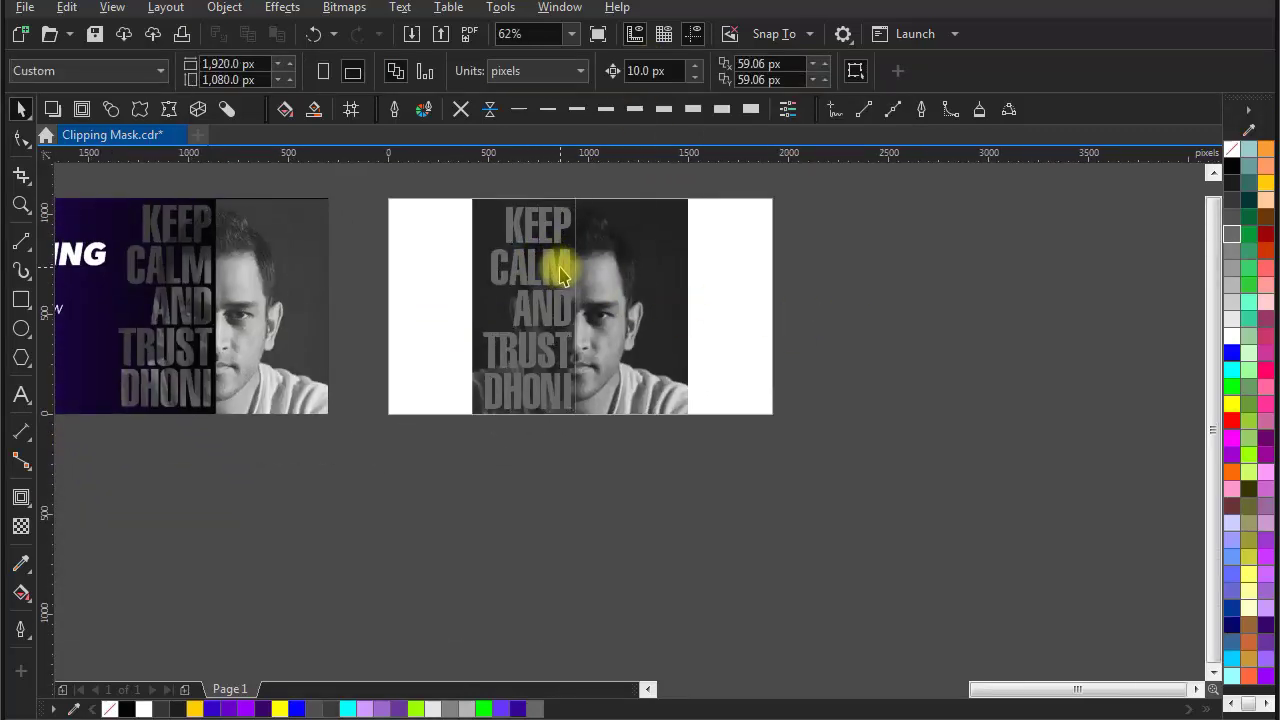
{"action": "left_click_drag", "start_coordinate": [491, 257], "coordinate": [910, 258]}
{"action": "left_click_drag", "start_coordinate": [568, 262], "coordinate": [986, 297]}
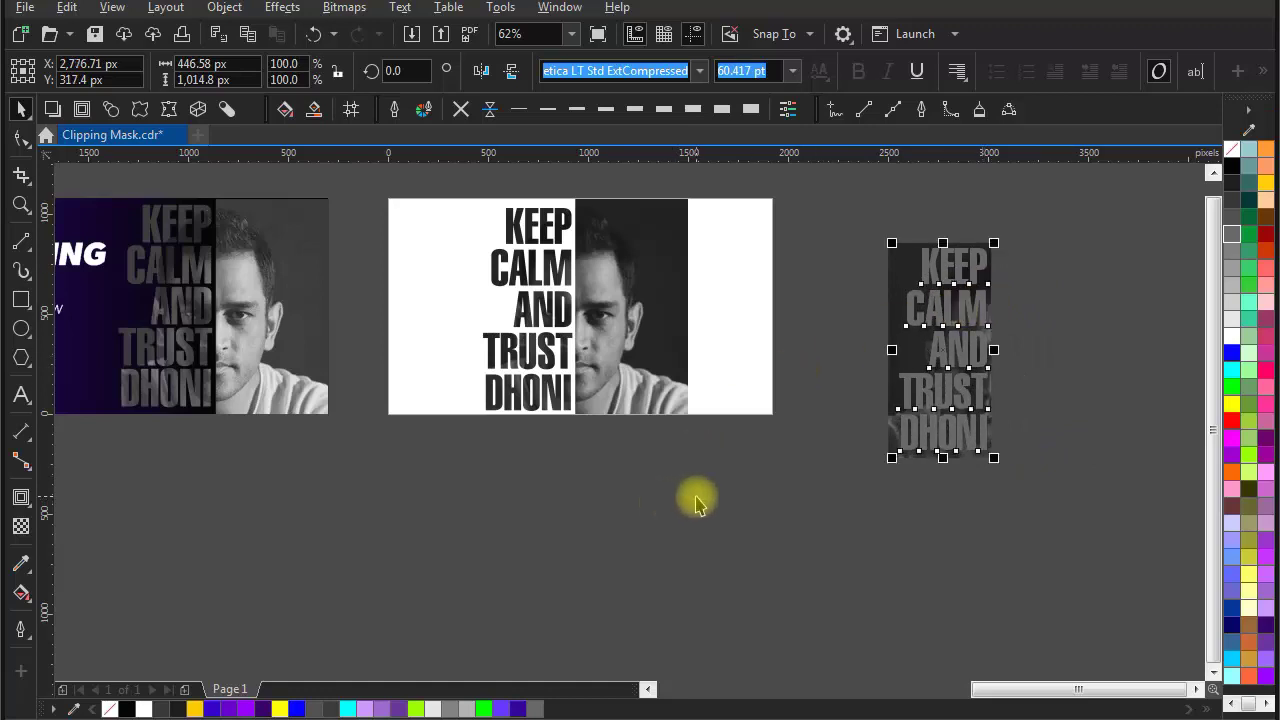
{"action": "left_click", "coordinate": [568, 437]}
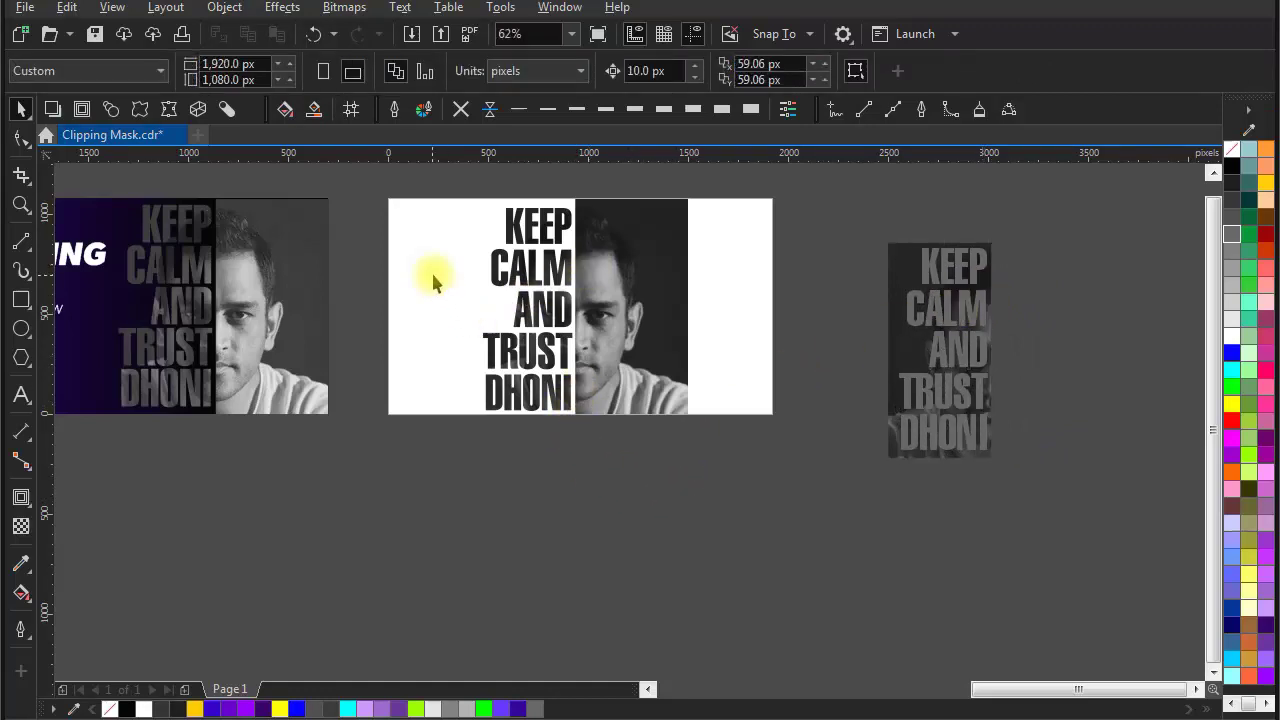
{"action": "double_click", "coordinate": [20, 300]}
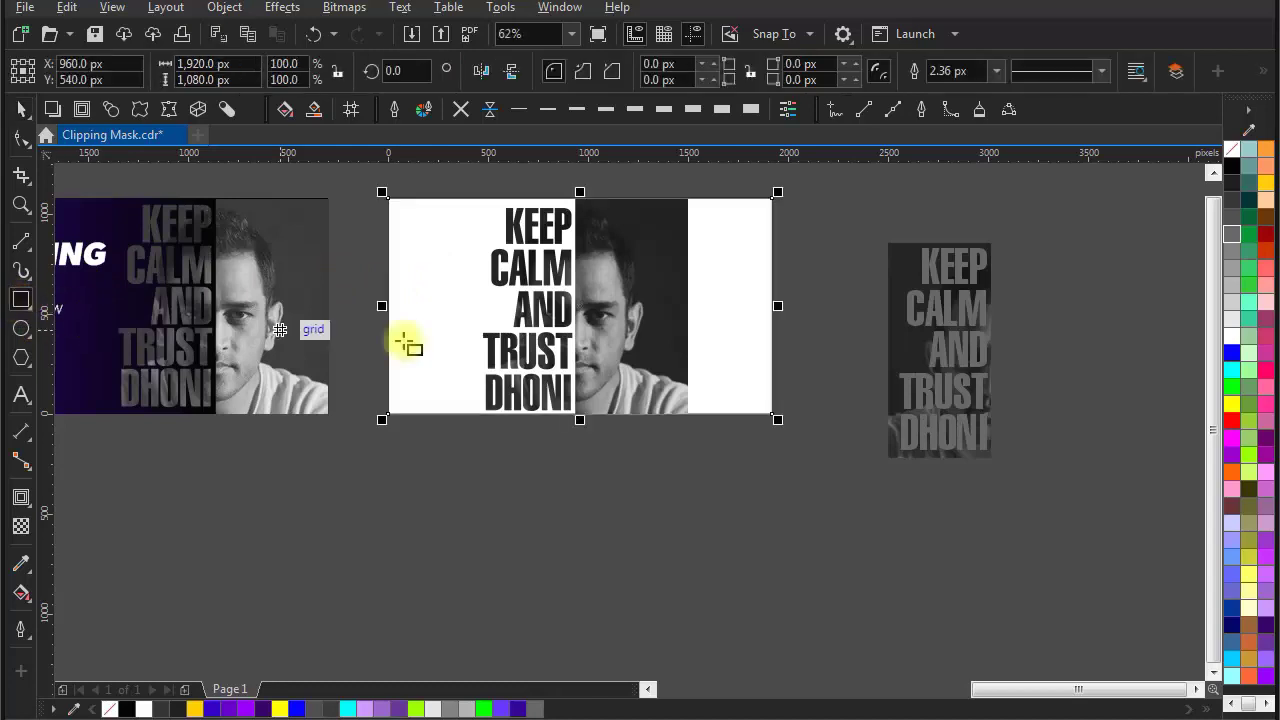
{"action": "left_click", "coordinate": [1231, 167]}
{"action": "left_click", "coordinate": [20, 109]}
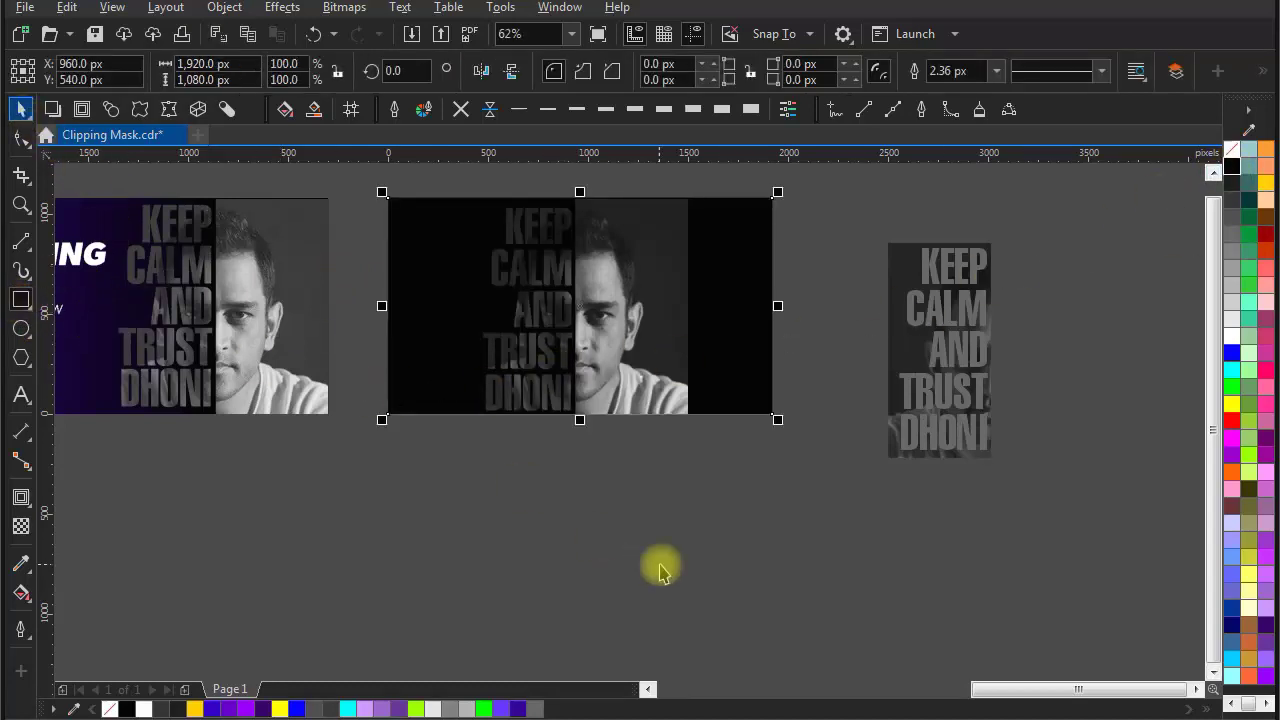
{"action": "key", "text": "Escape"}
{"action": "scroll", "coordinate": [543, 286], "scroll_direction": "up", "scroll_amount": 4}
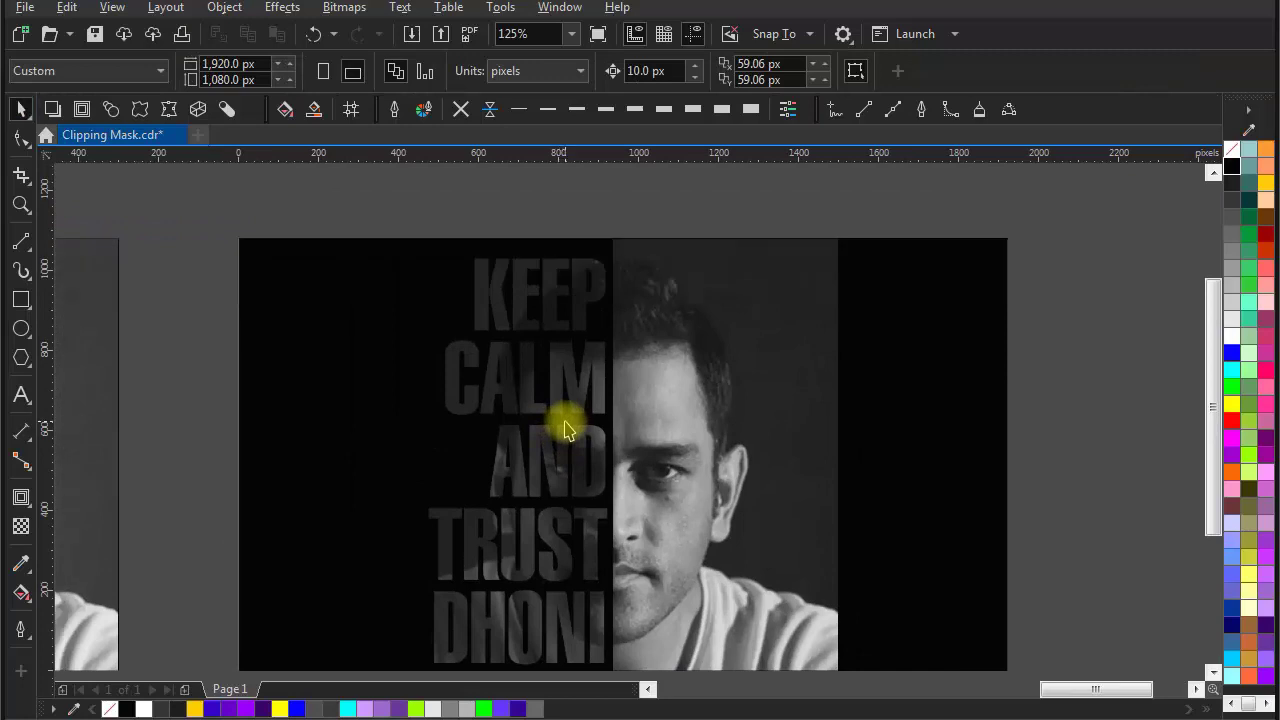
{"action": "scroll", "coordinate": [565, 430], "scroll_direction": "down", "scroll_amount": 4}
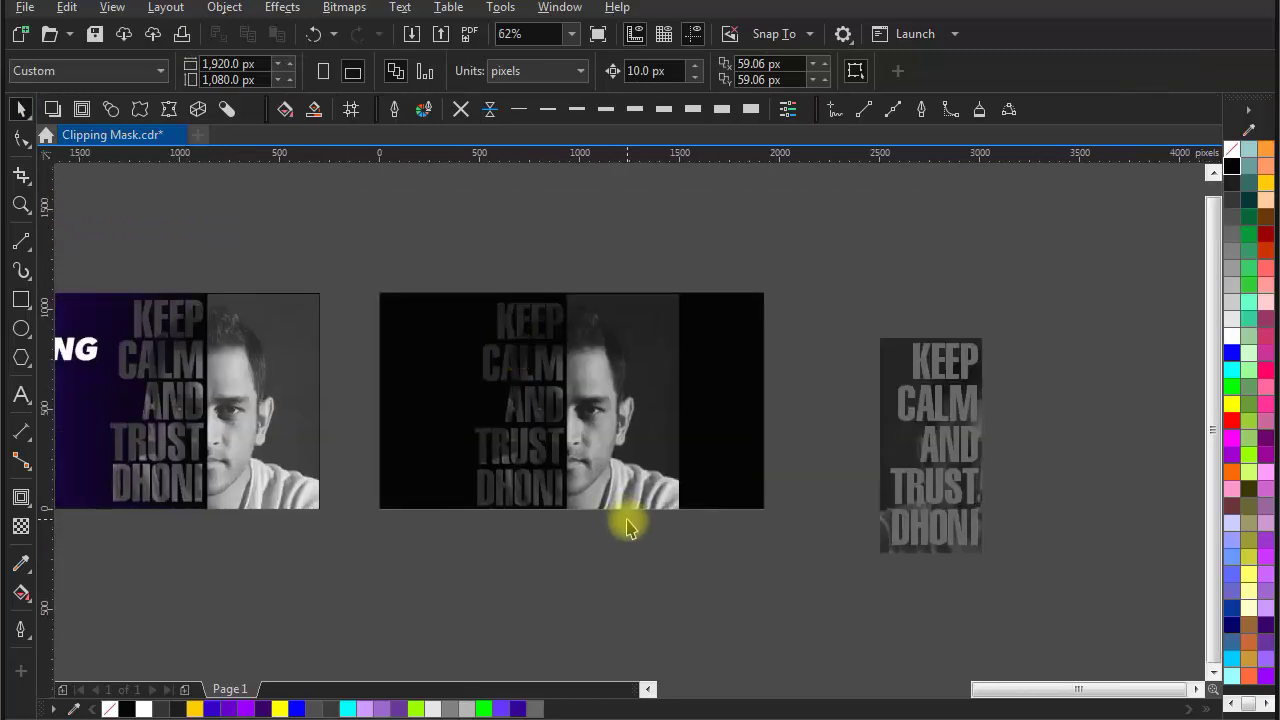
{"action": "left_click_drag", "start_coordinate": [700, 277], "coordinate": [508, 540]}
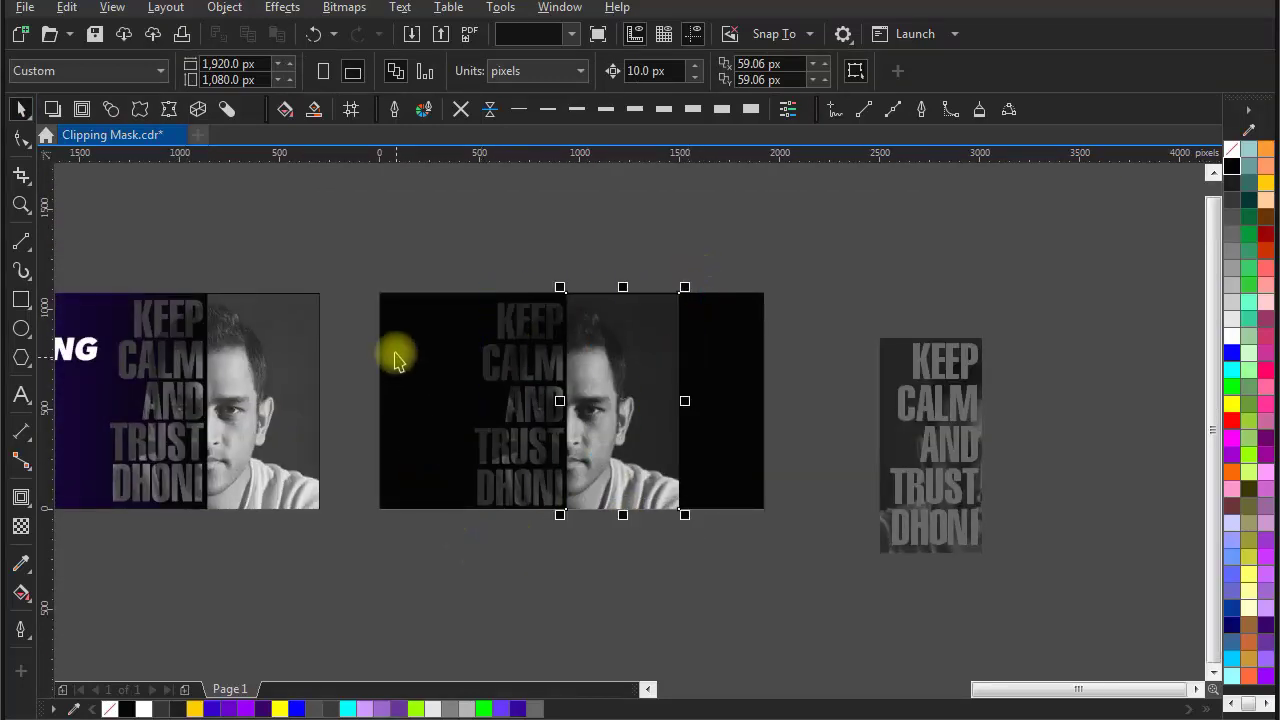
{"action": "left_click", "coordinate": [471, 349]}
{"action": "key", "text": "Escape"}
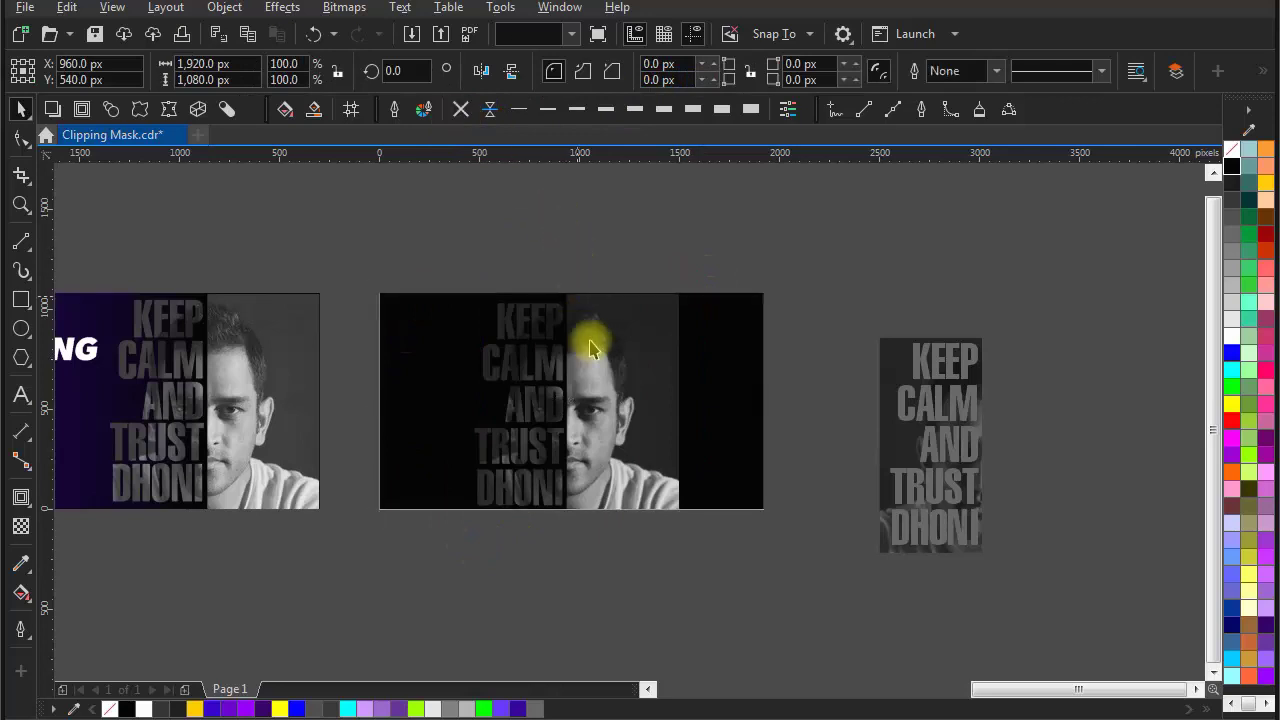
{"action": "left_click_drag", "start_coordinate": [733, 436], "coordinate": [784, 443]}
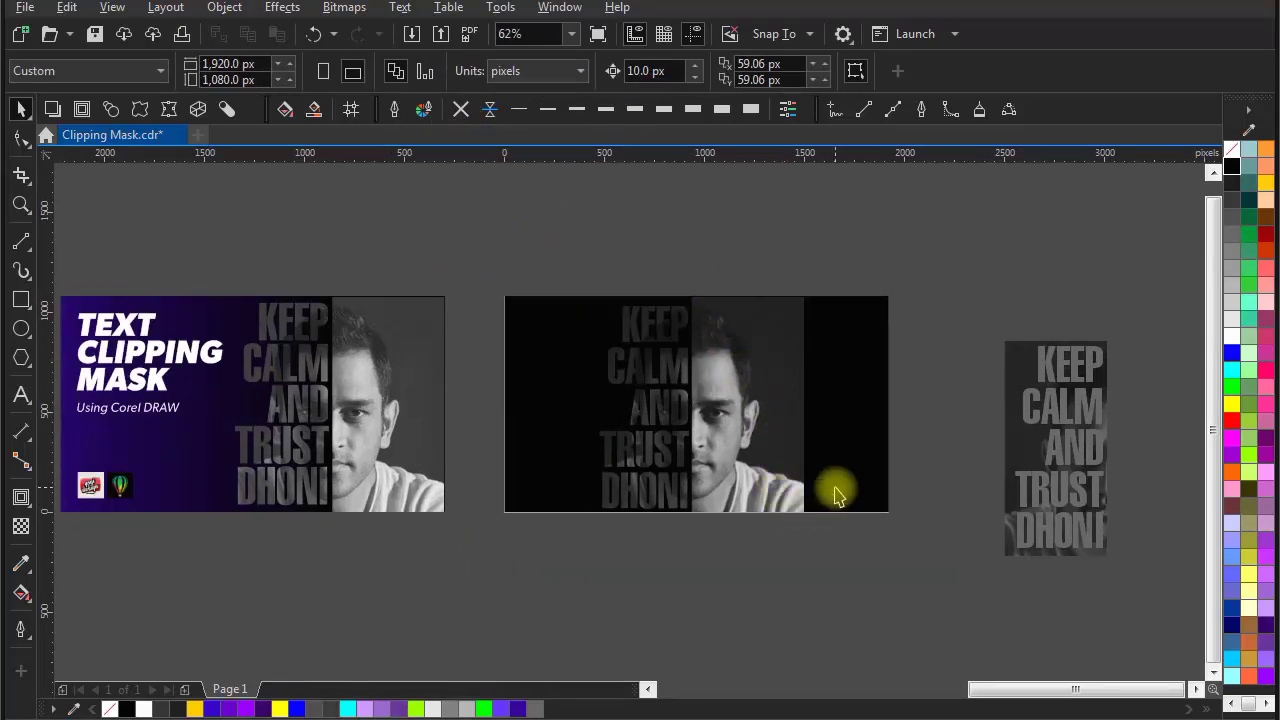
Step: Move the photo inside the middle design far off to the right
{"action": "scroll", "coordinate": [752, 427], "scroll_direction": "up", "scroll_amount": 2}
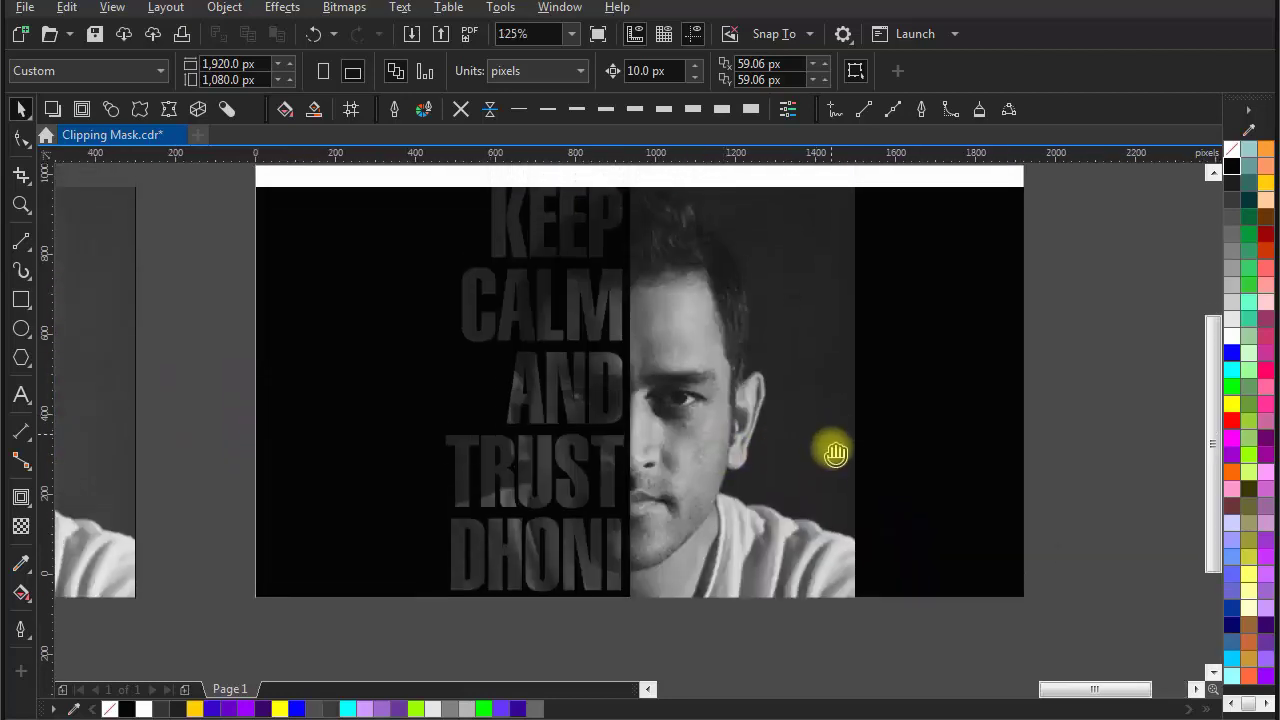
{"action": "left_click_drag", "start_coordinate": [835, 455], "coordinate": [836, 479]}
{"action": "left_click_drag", "start_coordinate": [779, 477], "coordinate": [612, 437]}
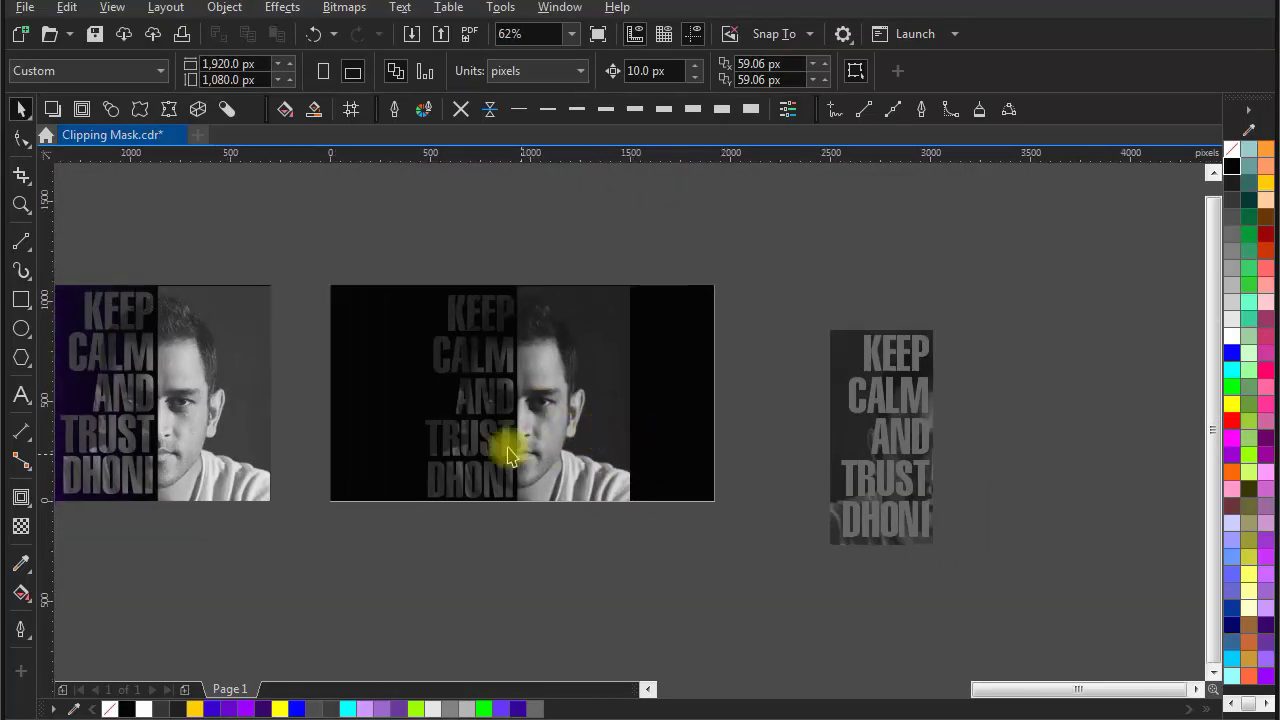
{"action": "left_click_drag", "start_coordinate": [650, 272], "coordinate": [418, 515]}
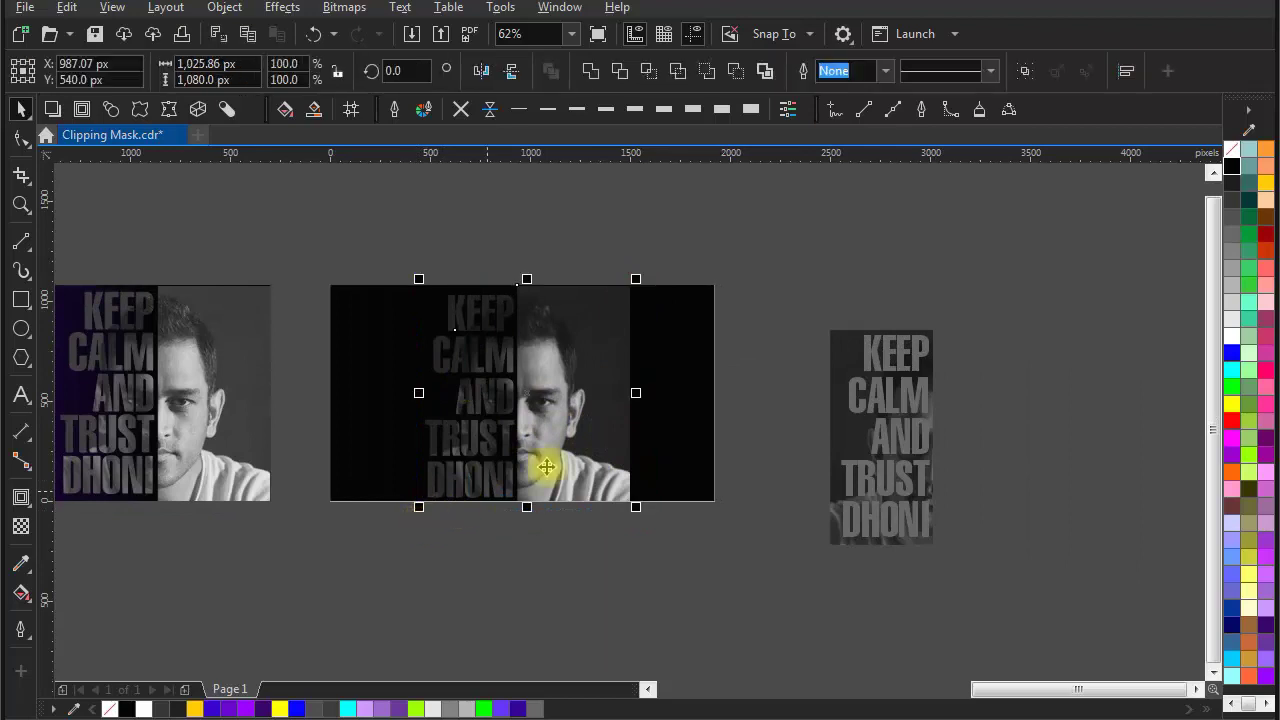
{"action": "left_click_drag", "start_coordinate": [766, 378], "coordinate": [557, 399]}
{"action": "left_click_drag", "start_coordinate": [411, 318], "coordinate": [1028, 325]}
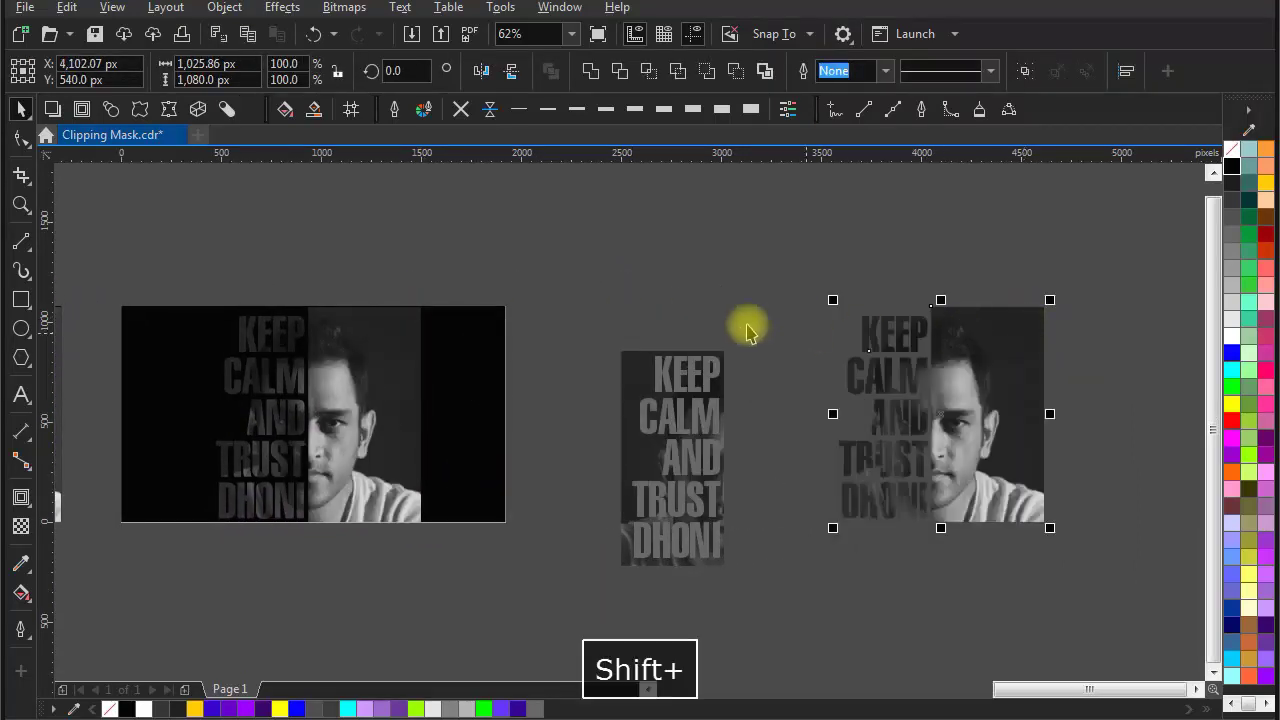
{"action": "key", "text": "Escape"}
{"action": "scroll", "coordinate": [446, 377], "scroll_direction": "left", "scroll_amount": 2}
Step: Delete the old KEEP CALM text, move the dark photo onto the middle design, and select both
{"action": "left_click_drag", "start_coordinate": [421, 340], "coordinate": [775, 215]}
{"action": "key", "text": "Delete"}
{"action": "left_click_drag", "start_coordinate": [758, 374], "coordinate": [689, 318]}
{"action": "left_click_drag", "start_coordinate": [784, 301], "coordinate": [437, 305]}
{"action": "left_click", "coordinate": [838, 410]}
{"action": "left_click", "coordinate": [383, 386], "text": "shift"}
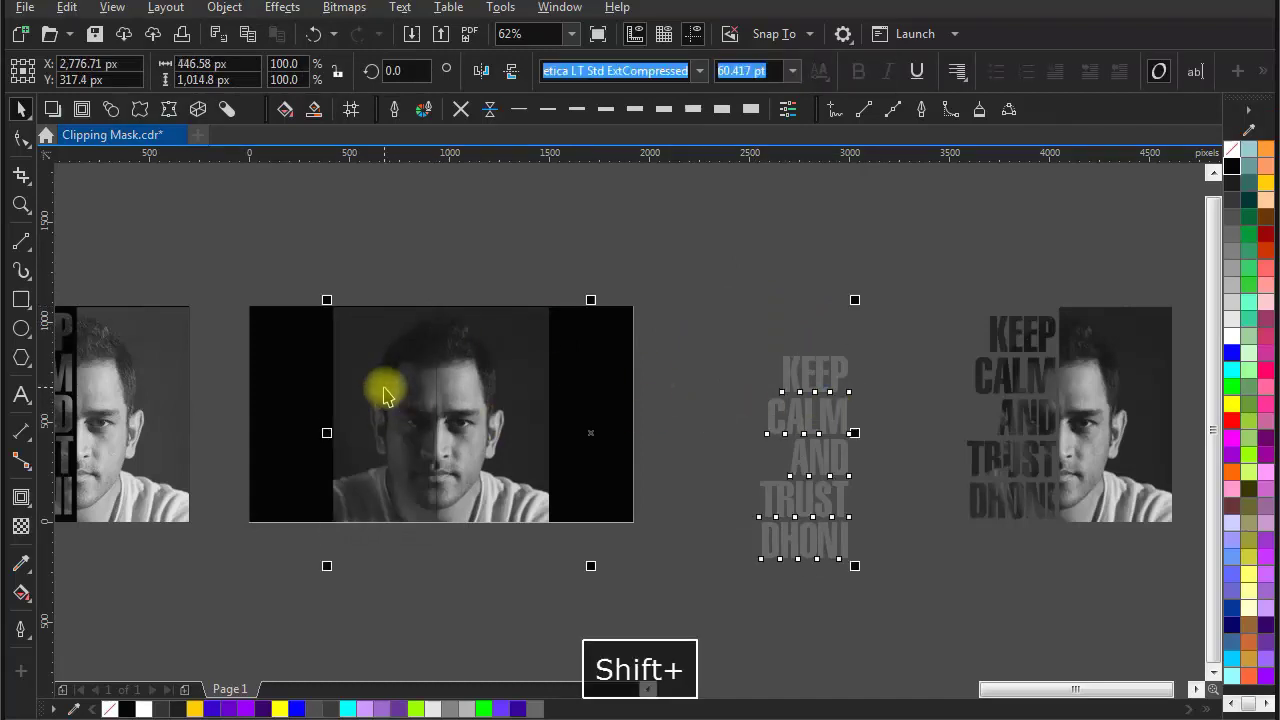
Step: Centre the KEEP CALM text on the photo with C and E, then nudge it slightly right
{"action": "key", "text": "c"}
{"action": "key", "text": "e"}
{"action": "left_click", "coordinate": [617, 410]}
{"action": "scroll", "coordinate": [420, 418], "scroll_direction": "up", "scroll_amount": 4}
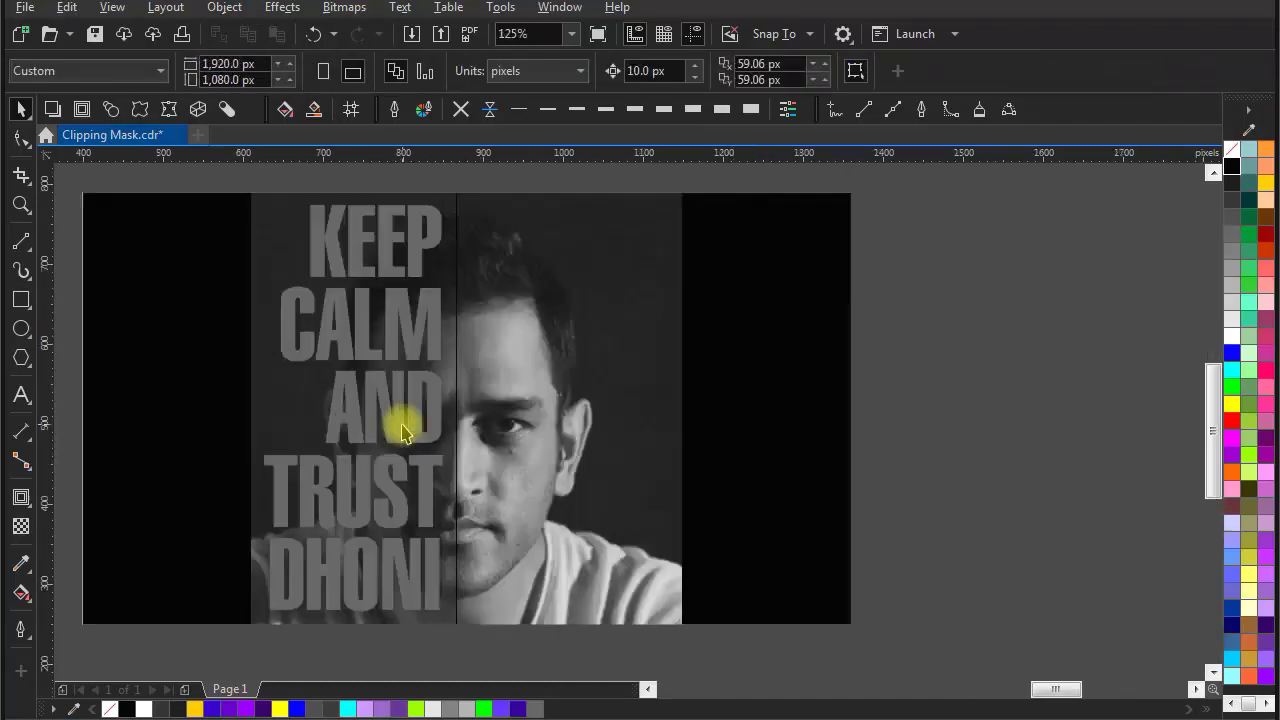
{"action": "left_click_drag", "start_coordinate": [475, 430], "coordinate": [484, 428]}
{"action": "scroll", "coordinate": [484, 430], "scroll_direction": "down", "scroll_amount": 4}
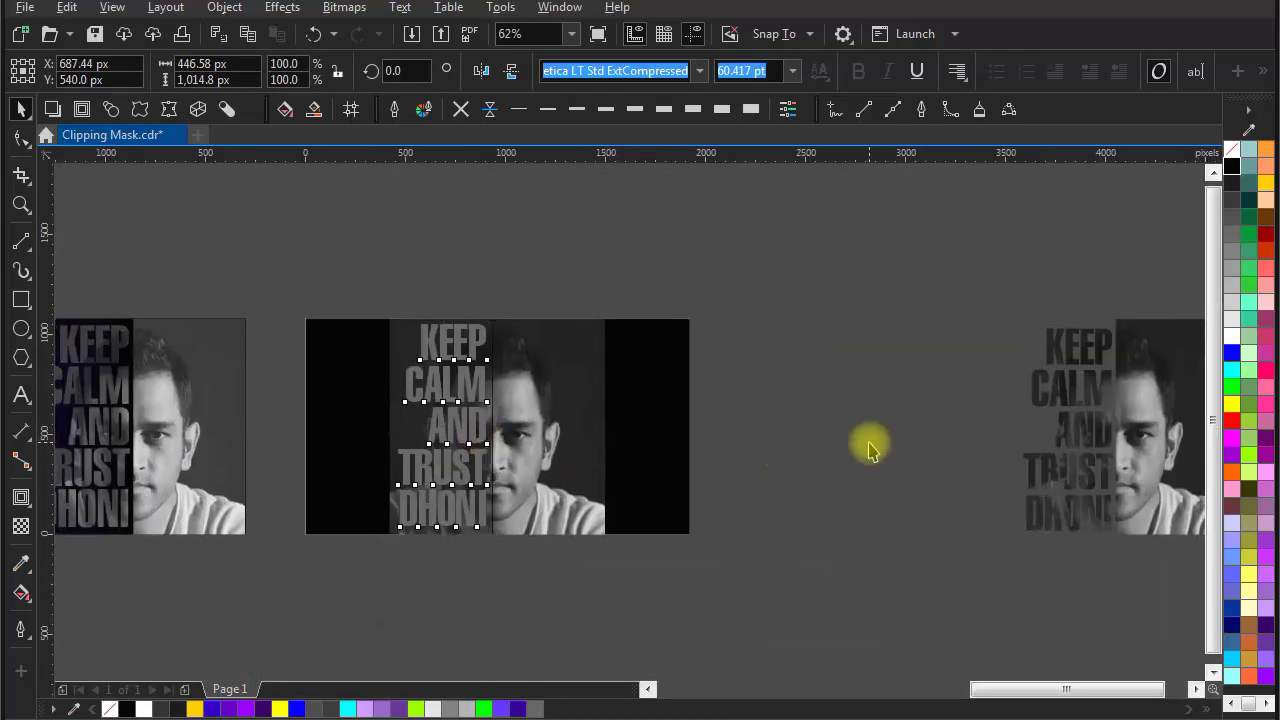
{"action": "left_click", "coordinate": [469, 390]}
Step: Pull the photo out from behind the text and right-drag it onto the lettering
{"action": "scroll", "coordinate": [493, 428], "scroll_direction": "up", "scroll_amount": 2}
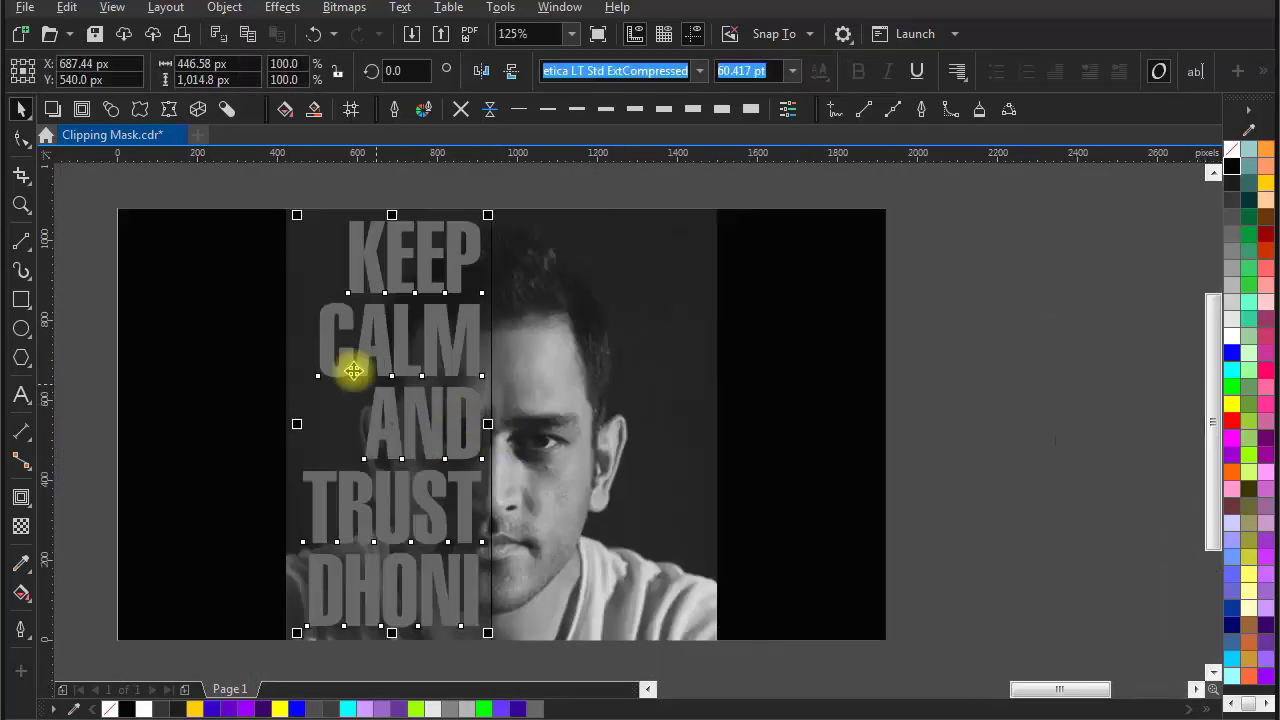
{"action": "left_click", "coordinate": [314, 249]}
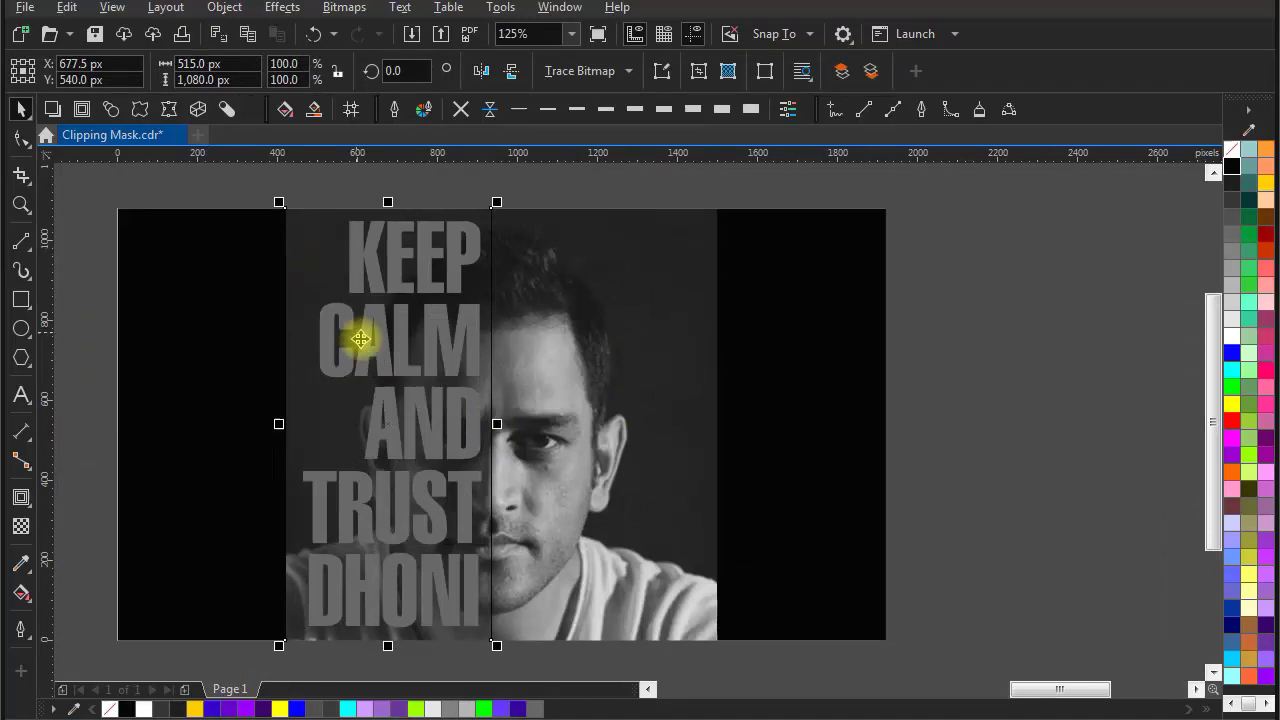
{"action": "left_click_drag", "start_coordinate": [324, 256], "coordinate": [165, 311]}
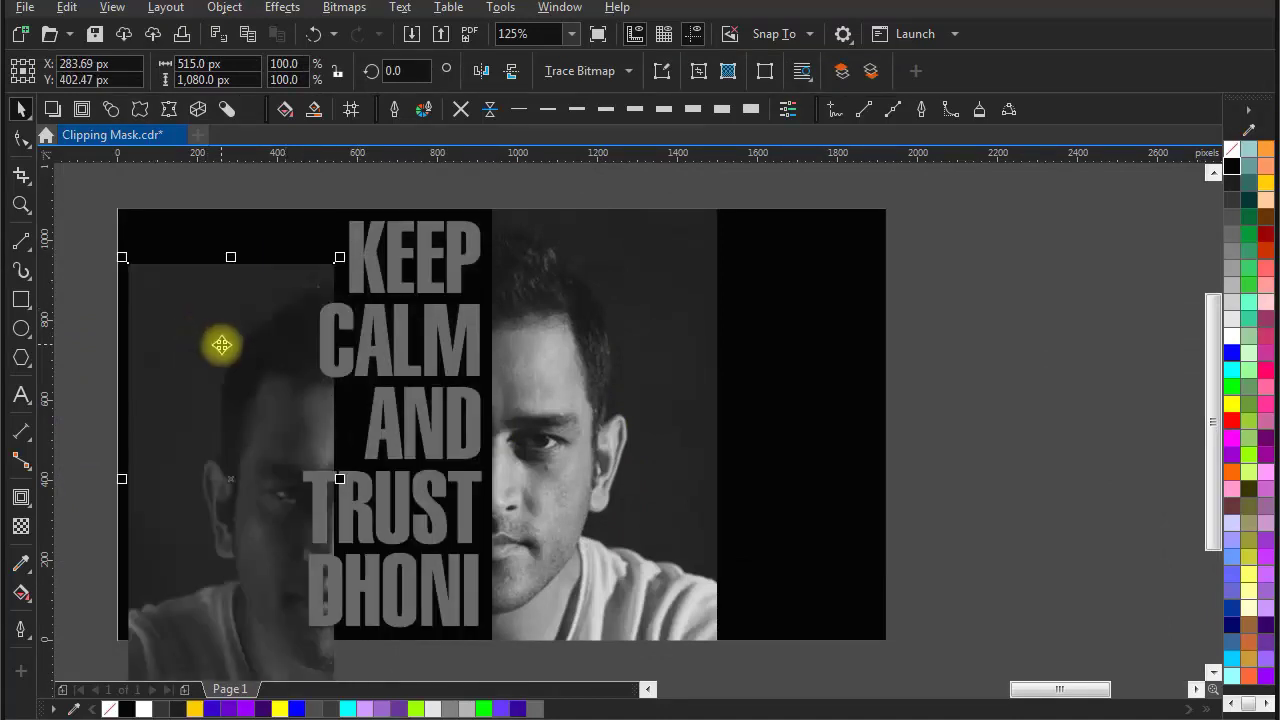
{"action": "left_click_drag", "start_coordinate": [220, 343], "coordinate": [393, 291]}
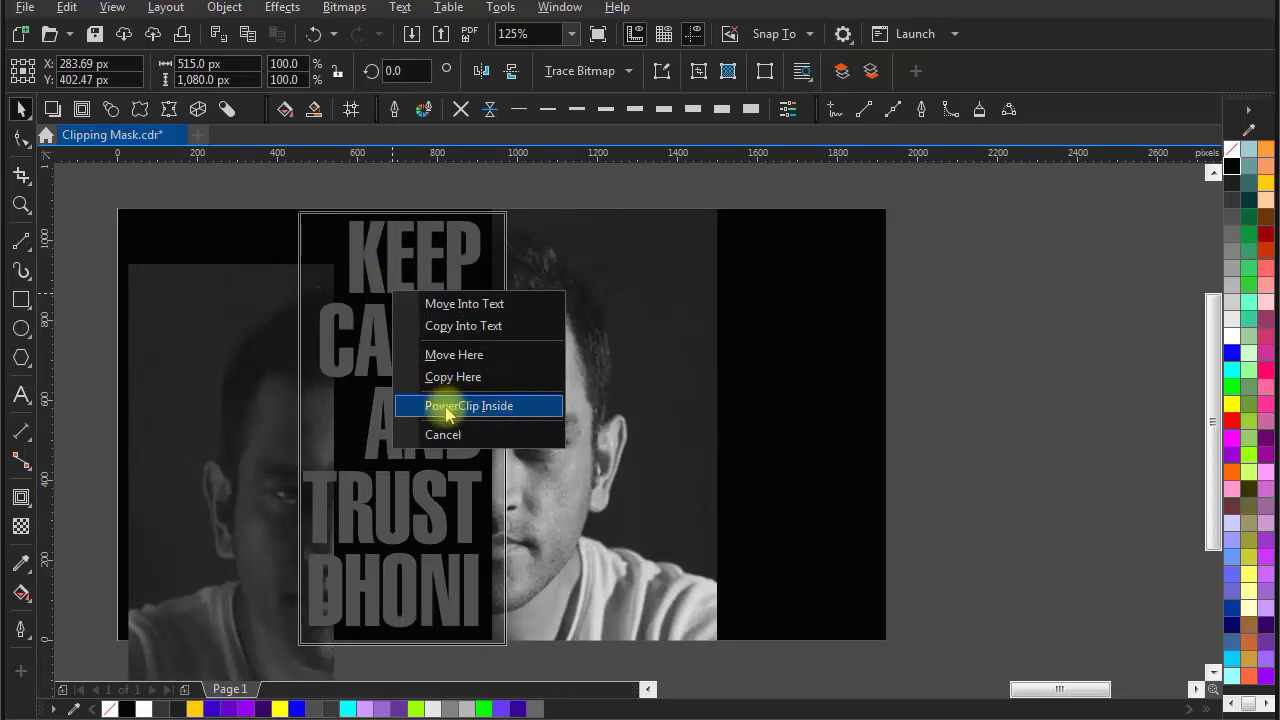
Step: PowerClip the photo inside the lettering and align it with the portrait behind in Edit mode
{"action": "left_click", "coordinate": [502, 414]}
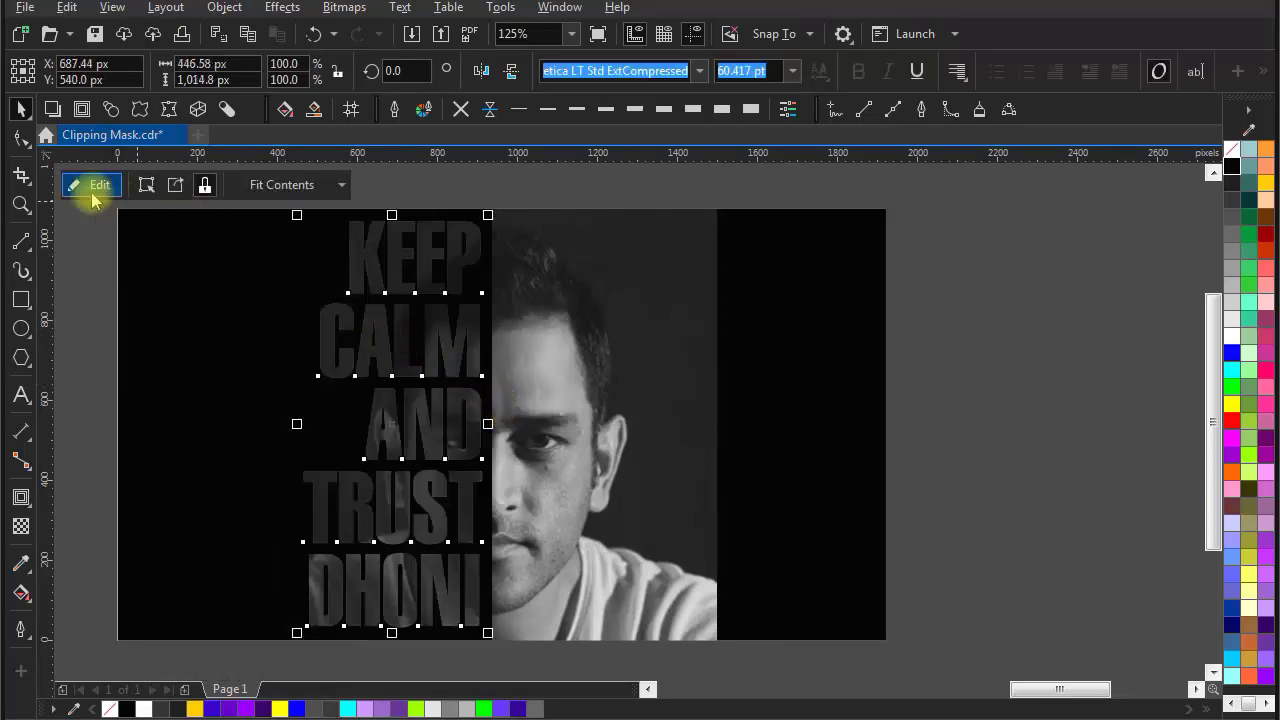
{"action": "left_click", "coordinate": [88, 184]}
{"action": "left_click", "coordinate": [205, 223]}
{"action": "left_click", "coordinate": [490, 240]}
{"action": "scroll", "coordinate": [495, 232], "scroll_direction": "up", "scroll_amount": 5}
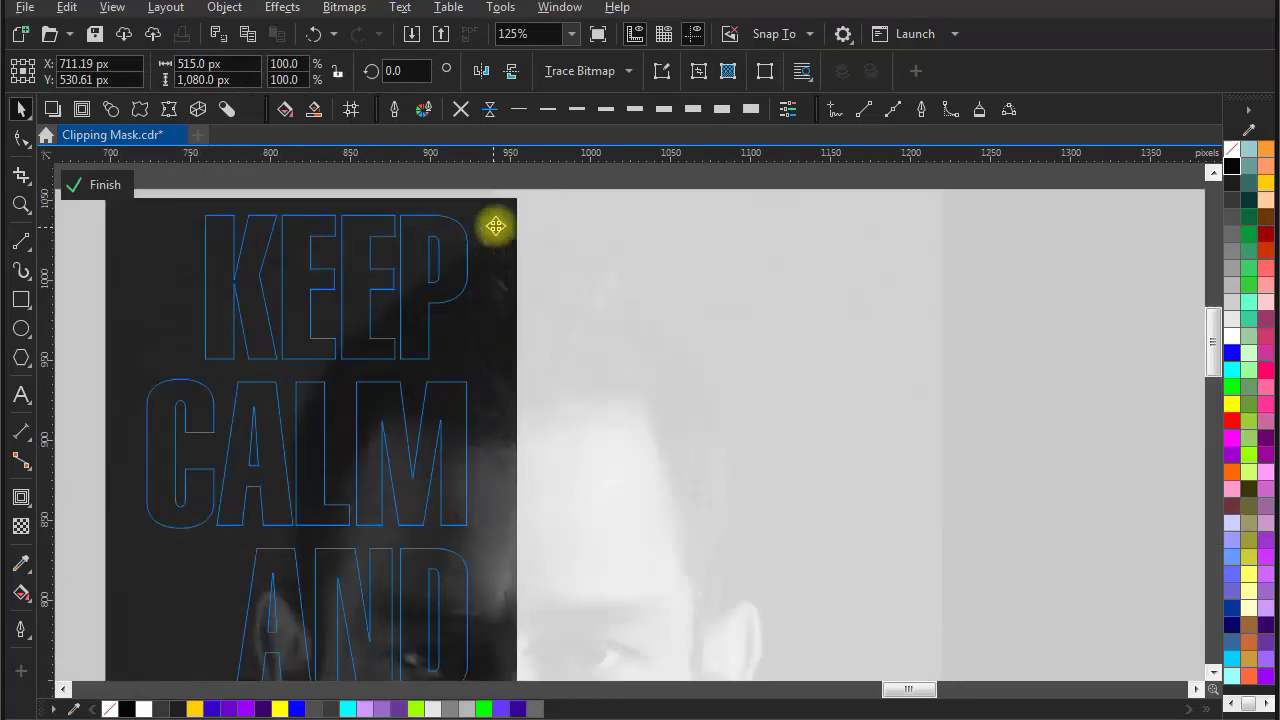
{"action": "scroll", "coordinate": [583, 223], "scroll_direction": "down", "scroll_amount": 2}
{"action": "mouse_move", "coordinate": [554, 290]}
{"action": "left_mouse_down"}
{"action": "mouse_move", "coordinate": [563, 274]}
{"action": "mouse_move", "coordinate": [611, 275]}
{"action": "mouse_move", "coordinate": [518, 276]}
{"action": "mouse_move", "coordinate": [543, 277]}
{"action": "left_mouse_up"}
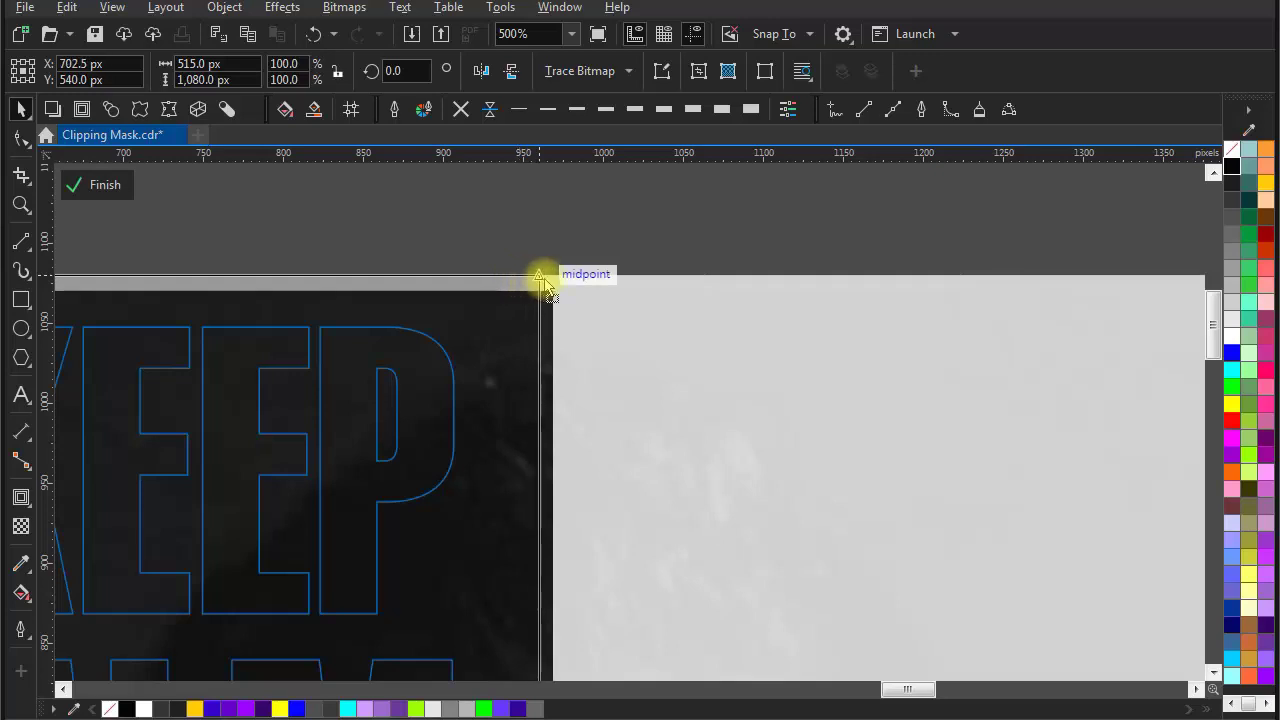
{"action": "scroll", "coordinate": [538, 317], "scroll_direction": "down", "scroll_amount": 3}
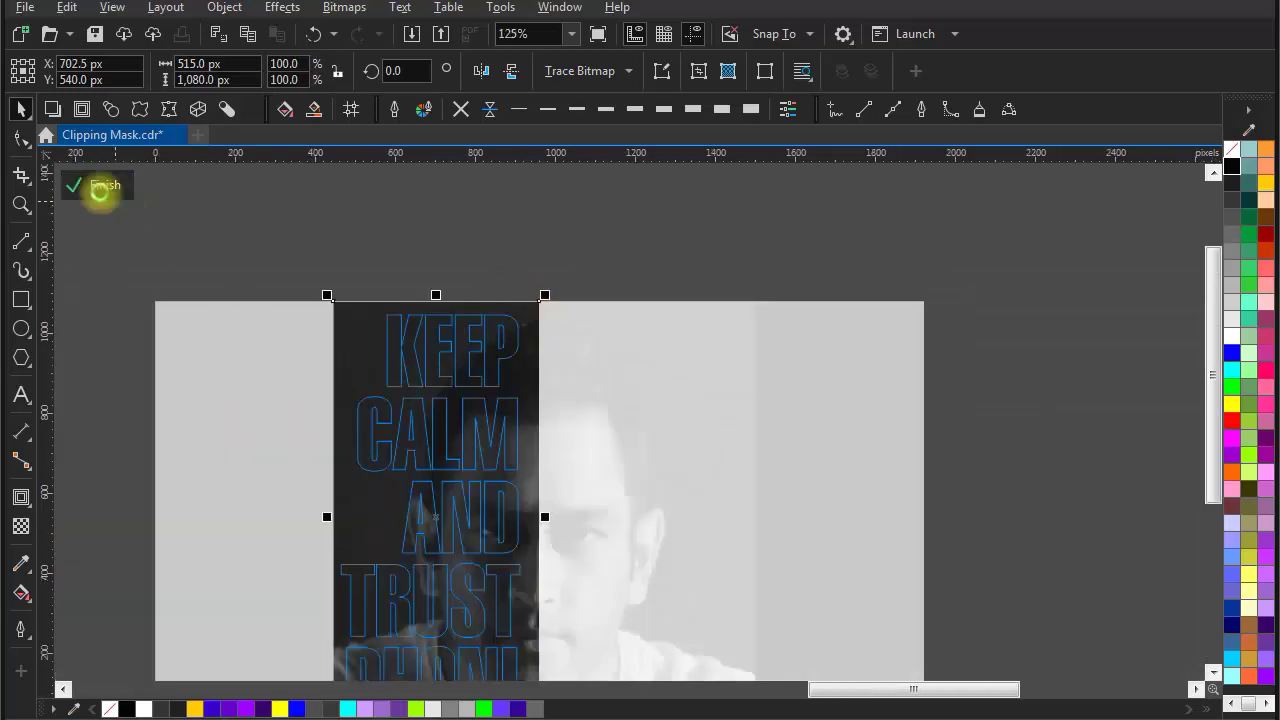
{"action": "left_click", "coordinate": [100, 190]}
Step: Select the photo-filled KEEP CALM text and give it a white outline
{"action": "scroll", "coordinate": [866, 492], "scroll_direction": "down", "scroll_amount": 2}
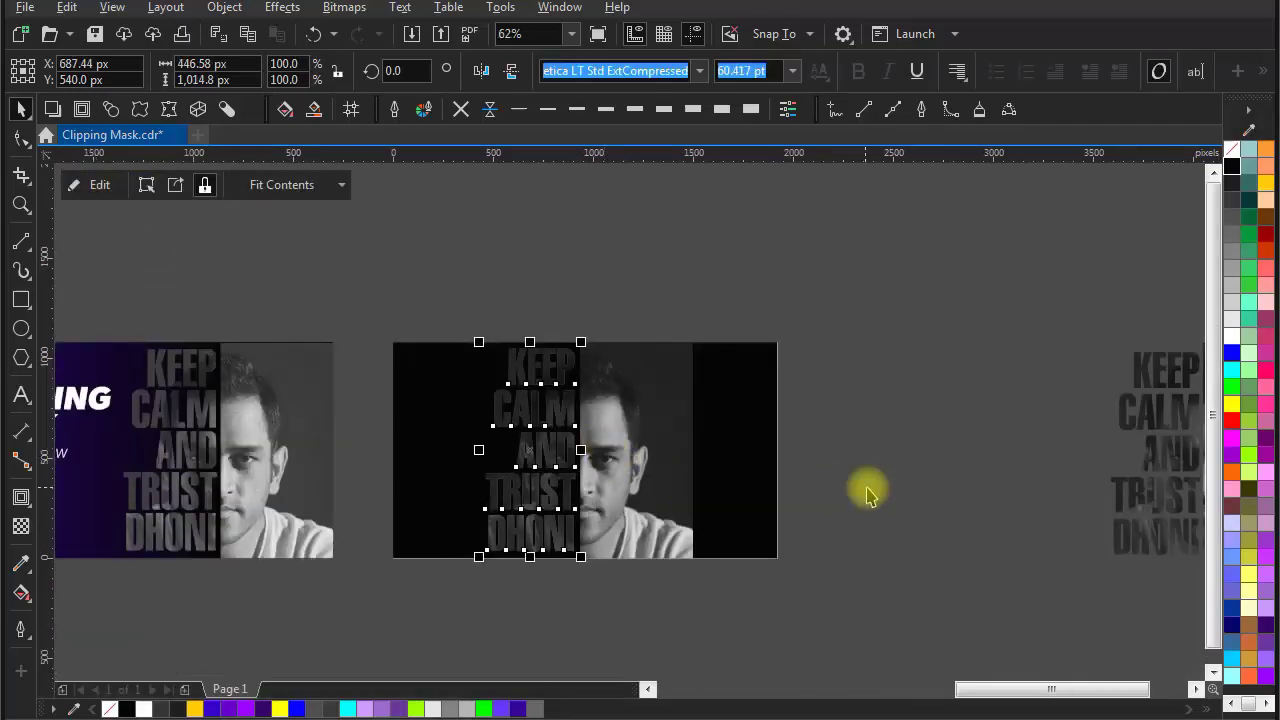
{"action": "left_click", "coordinate": [866, 492]}
{"action": "scroll", "coordinate": [567, 450], "scroll_direction": "up", "scroll_amount": 2}
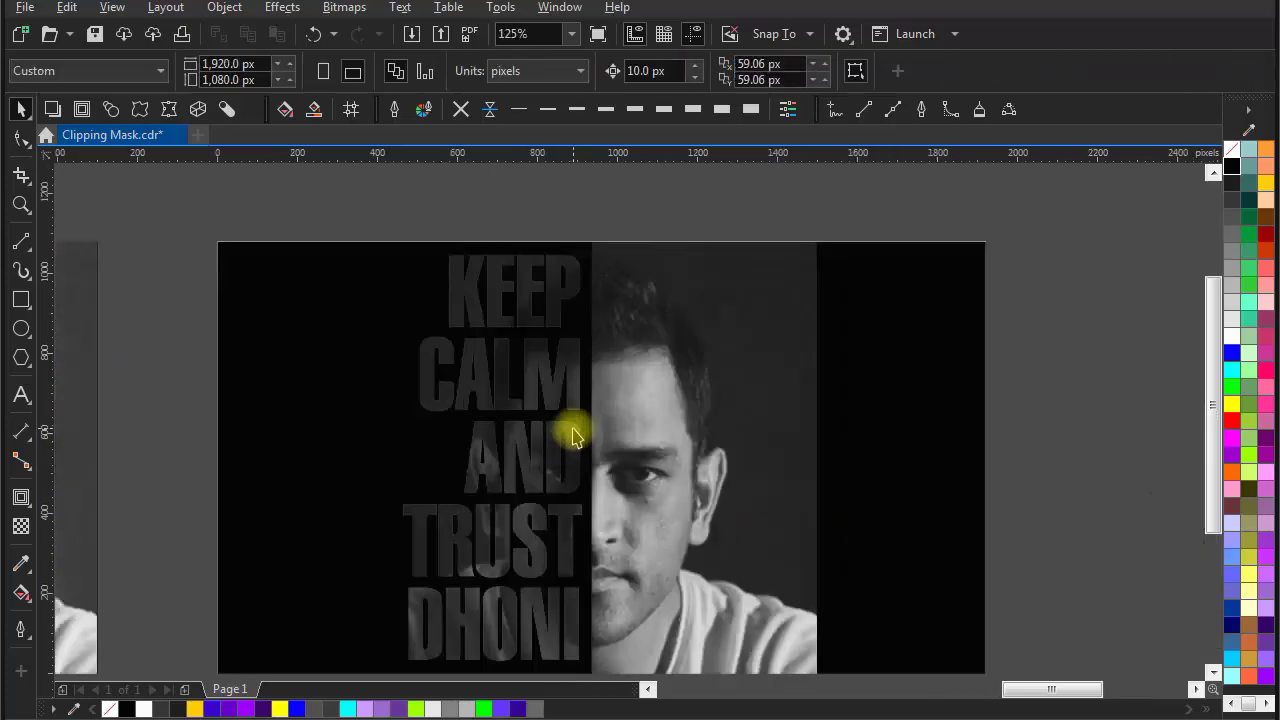
{"action": "left_click", "coordinate": [573, 436]}
{"action": "left_click", "coordinate": [635, 110]}
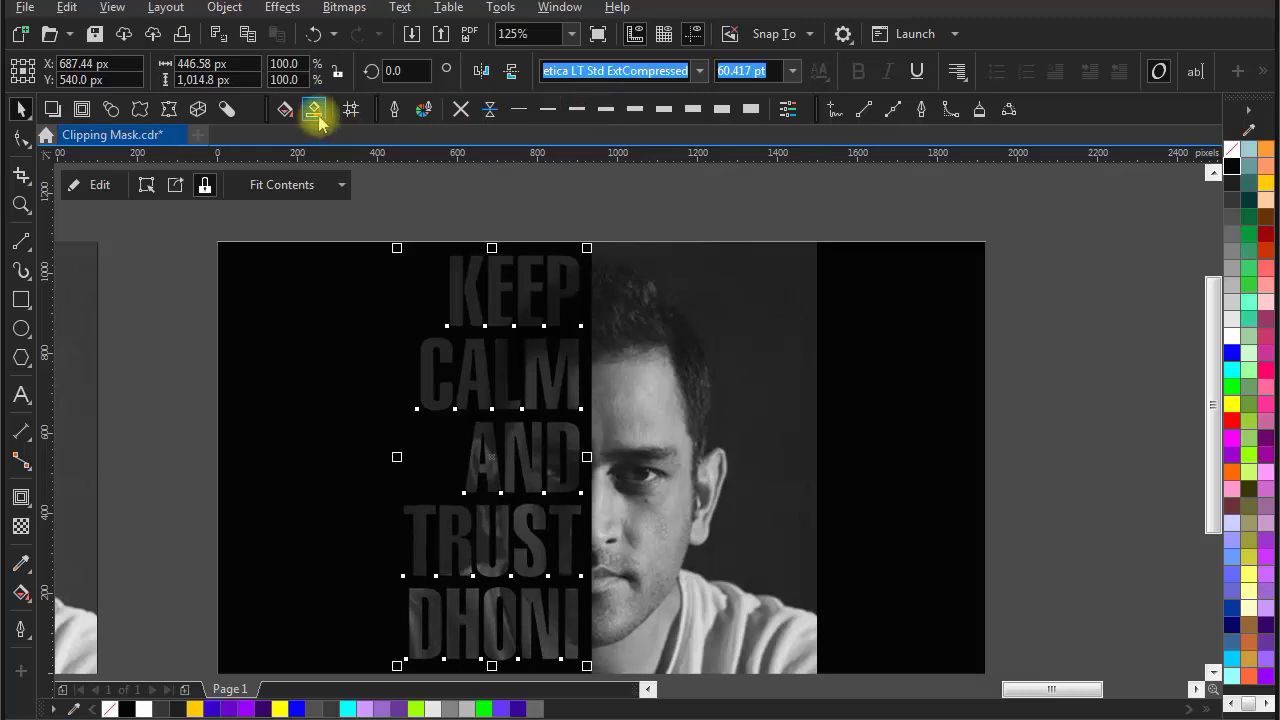
{"action": "left_click", "coordinate": [425, 112]}
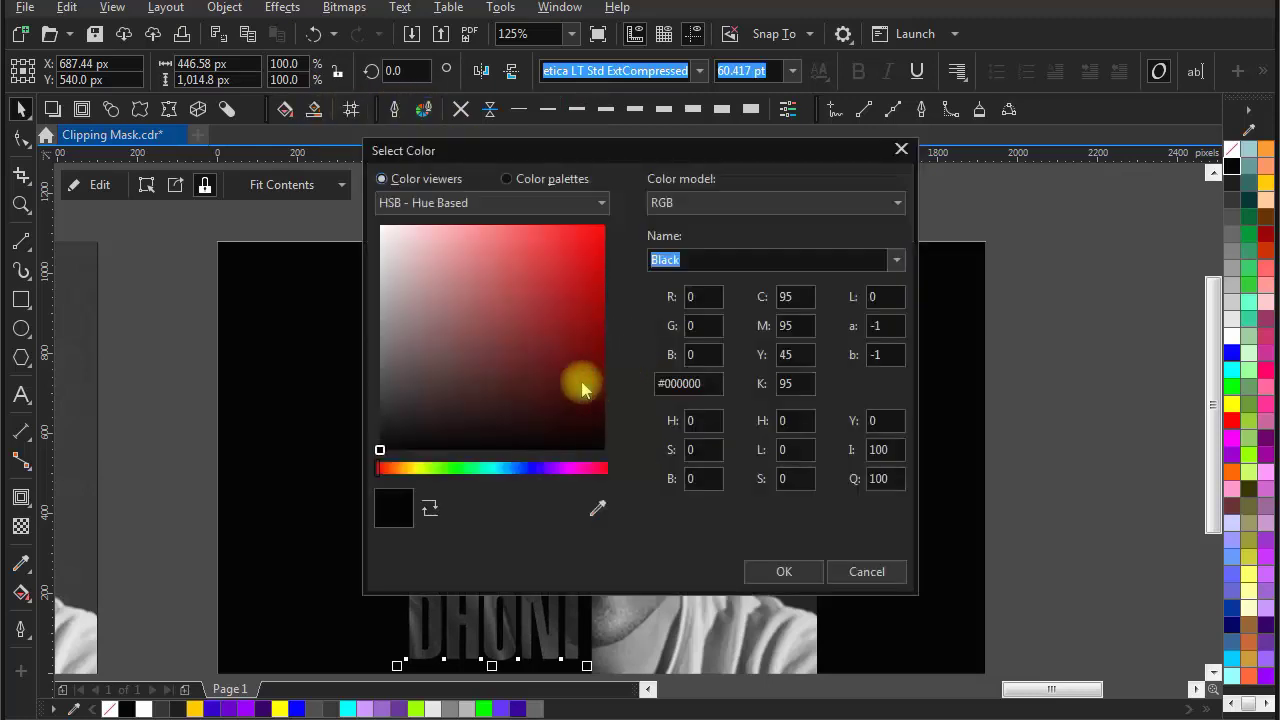
{"action": "left_click_drag", "start_coordinate": [586, 380], "coordinate": [343, 214]}
{"action": "left_click", "coordinate": [785, 572]}
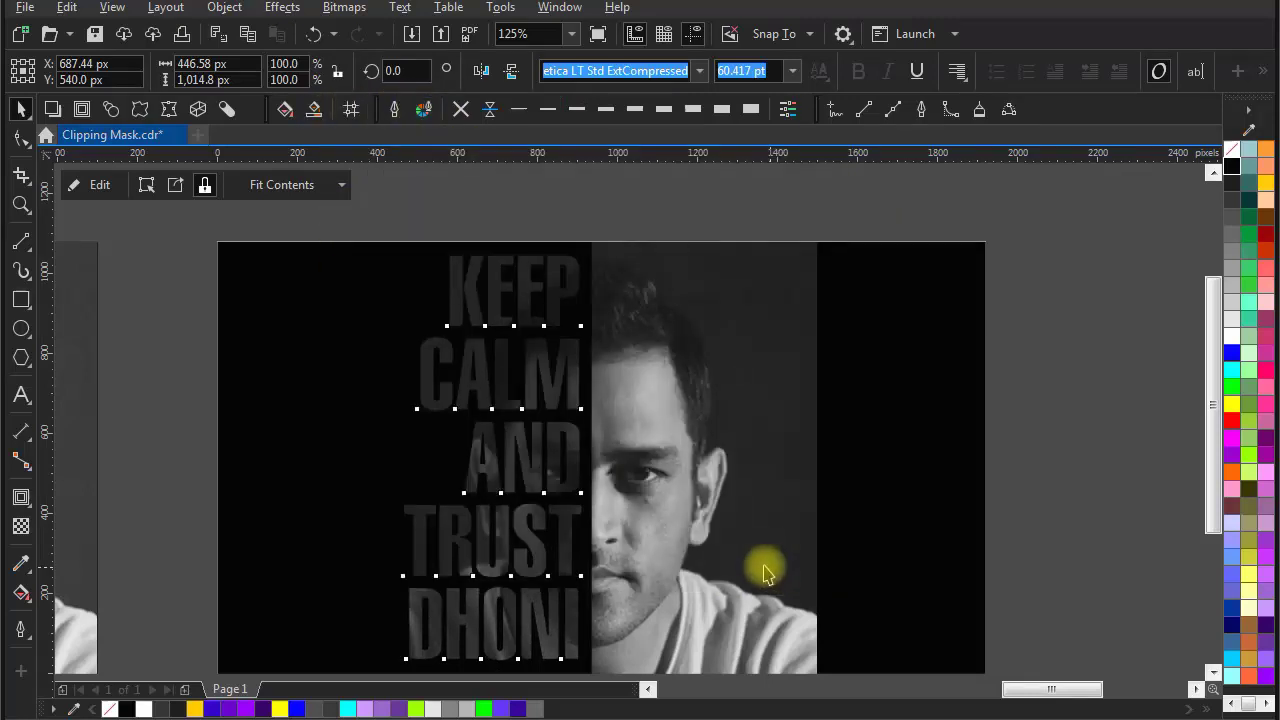
Step: Change the text outline colour to dark grey #141414 (RGB 20,20,20)
{"action": "scroll", "coordinate": [651, 443], "scroll_direction": "right", "scroll_amount": 2}
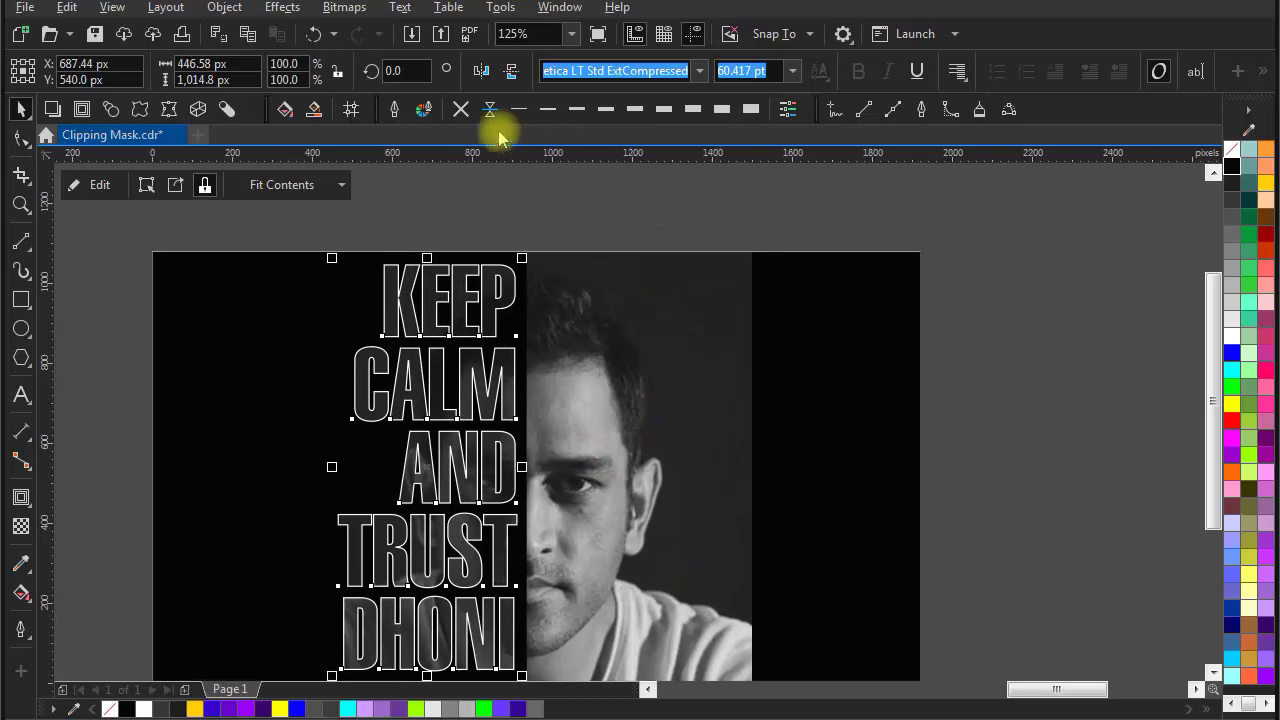
{"action": "left_click", "coordinate": [425, 112]}
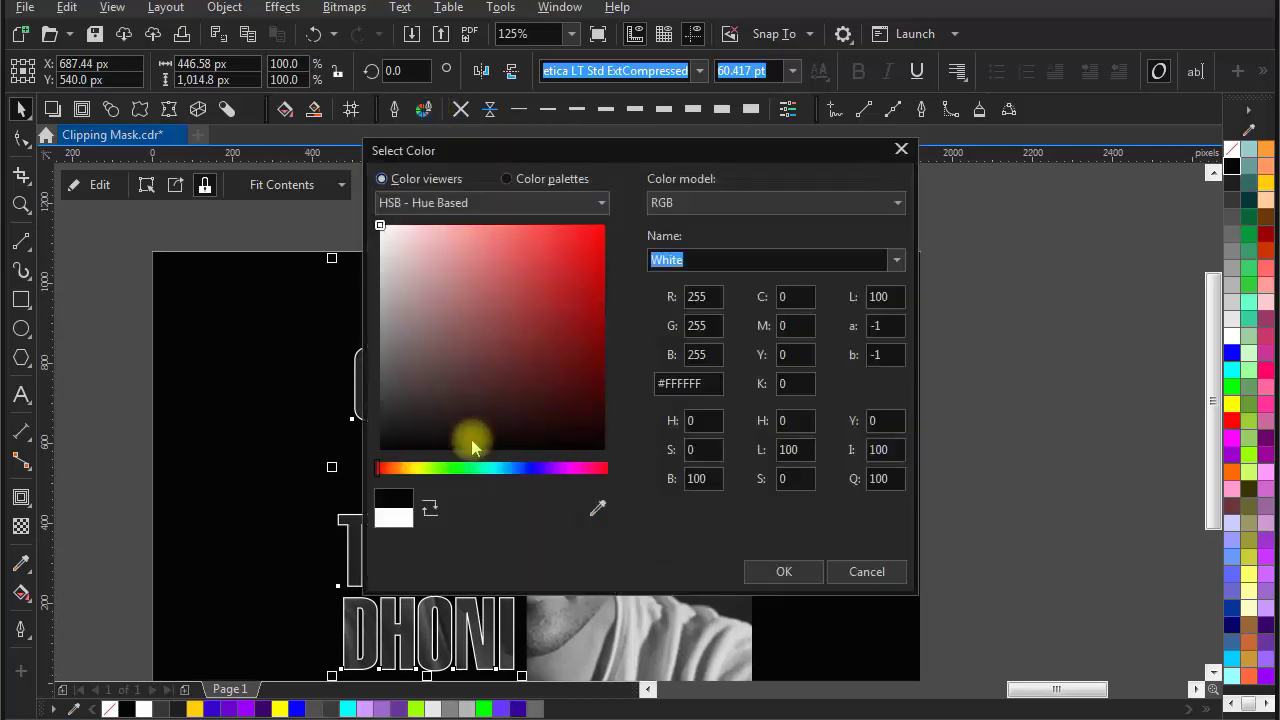
{"action": "mouse_move", "coordinate": [473, 446]}
{"action": "left_mouse_down"}
{"action": "mouse_move", "coordinate": [382, 410]}
{"action": "mouse_move", "coordinate": [366, 440]}
{"action": "left_mouse_up"}
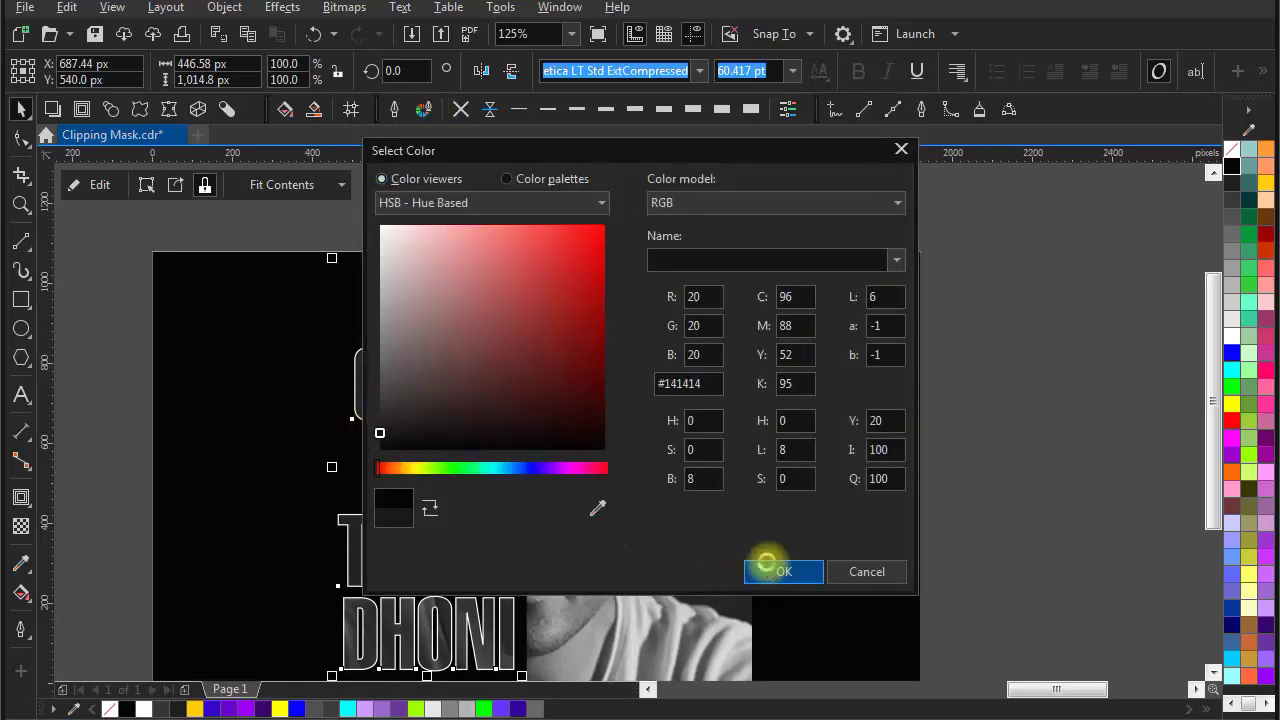
{"action": "left_click", "coordinate": [766, 568]}
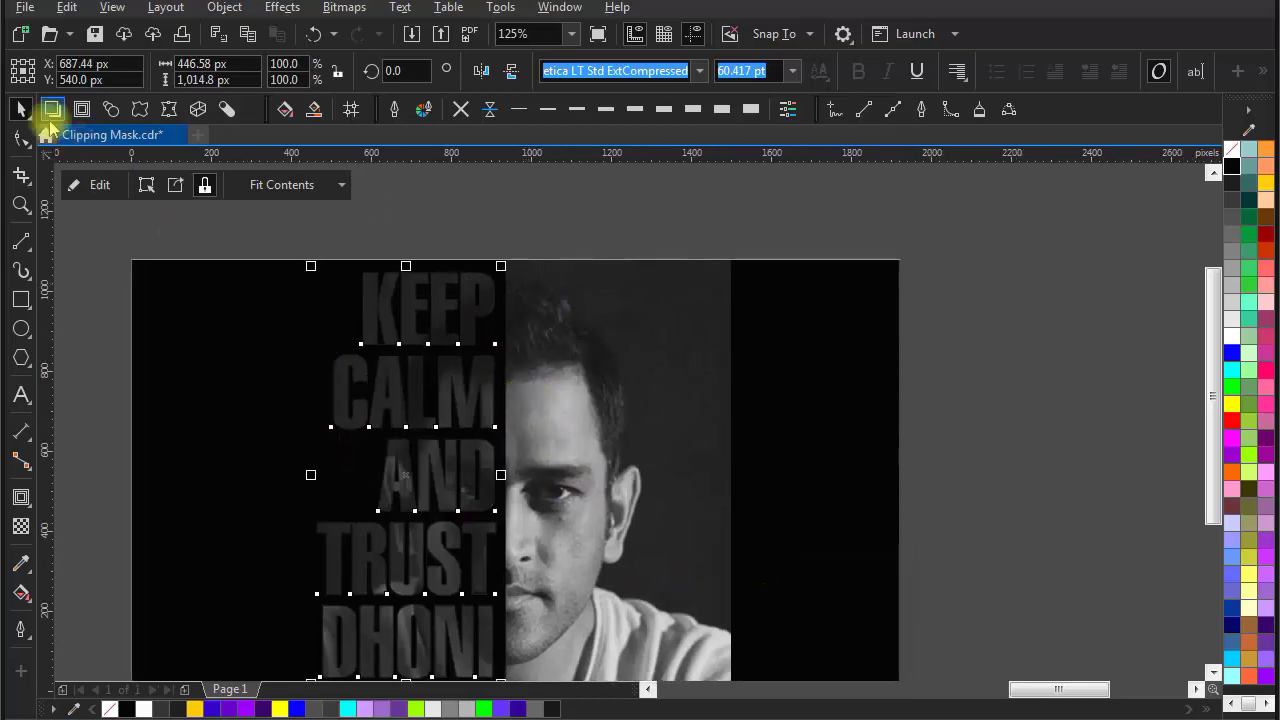
Step: Move the right-hand KEEP CALM portrait group left to sit beside the middle black design
{"action": "scroll", "coordinate": [586, 371], "scroll_direction": "down", "scroll_amount": 2}
{"action": "left_click", "coordinate": [860, 370]}
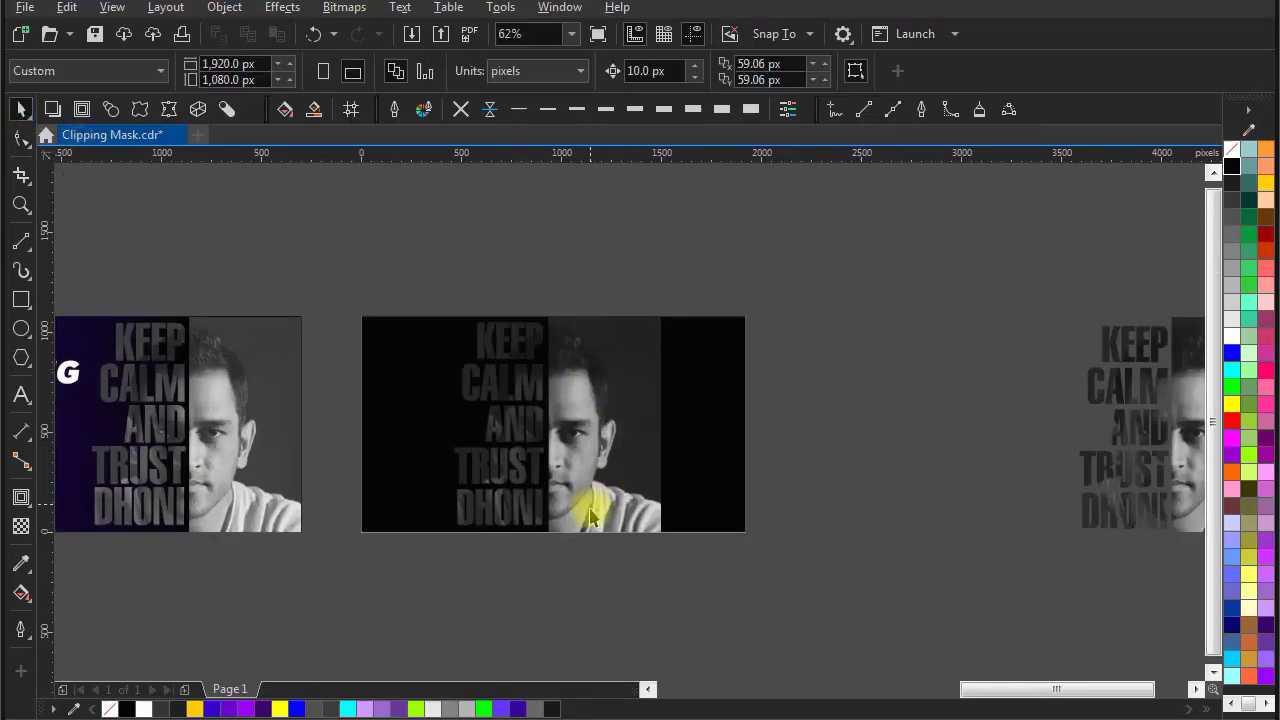
{"action": "left_click_drag", "start_coordinate": [606, 570], "coordinate": [604, 587]}
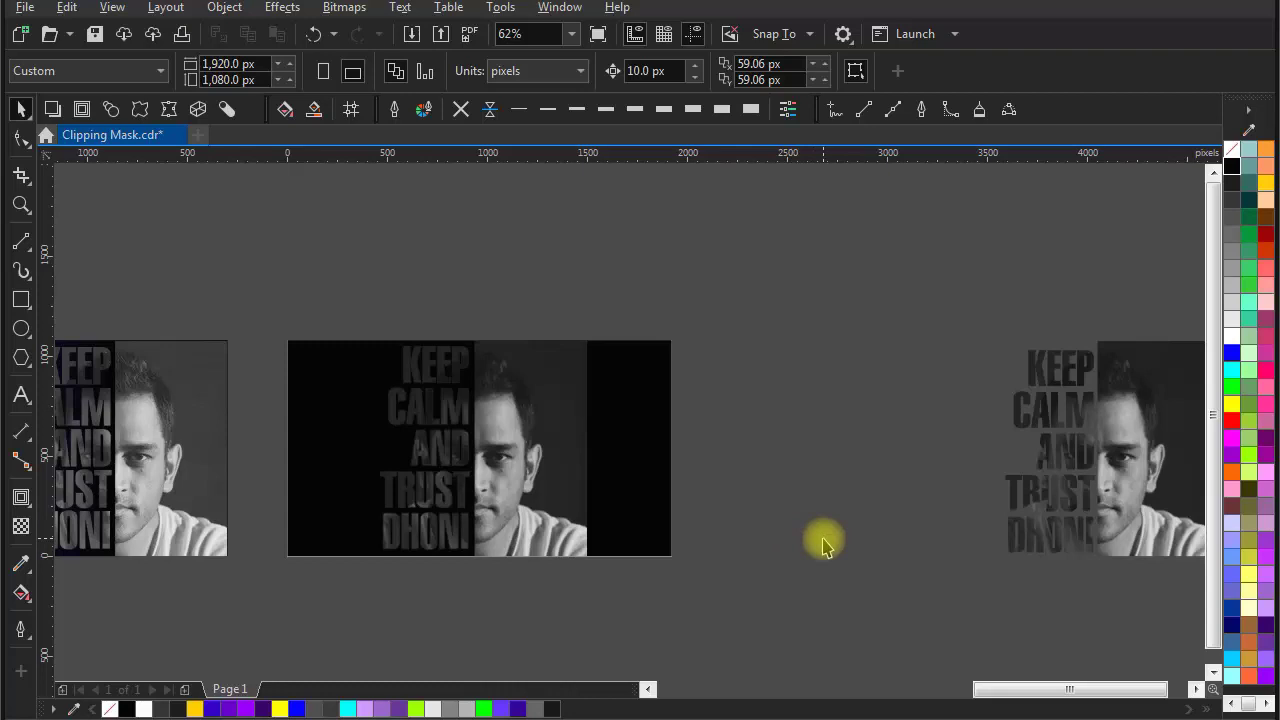
{"action": "left_click_drag", "start_coordinate": [870, 268], "coordinate": [1185, 615]}
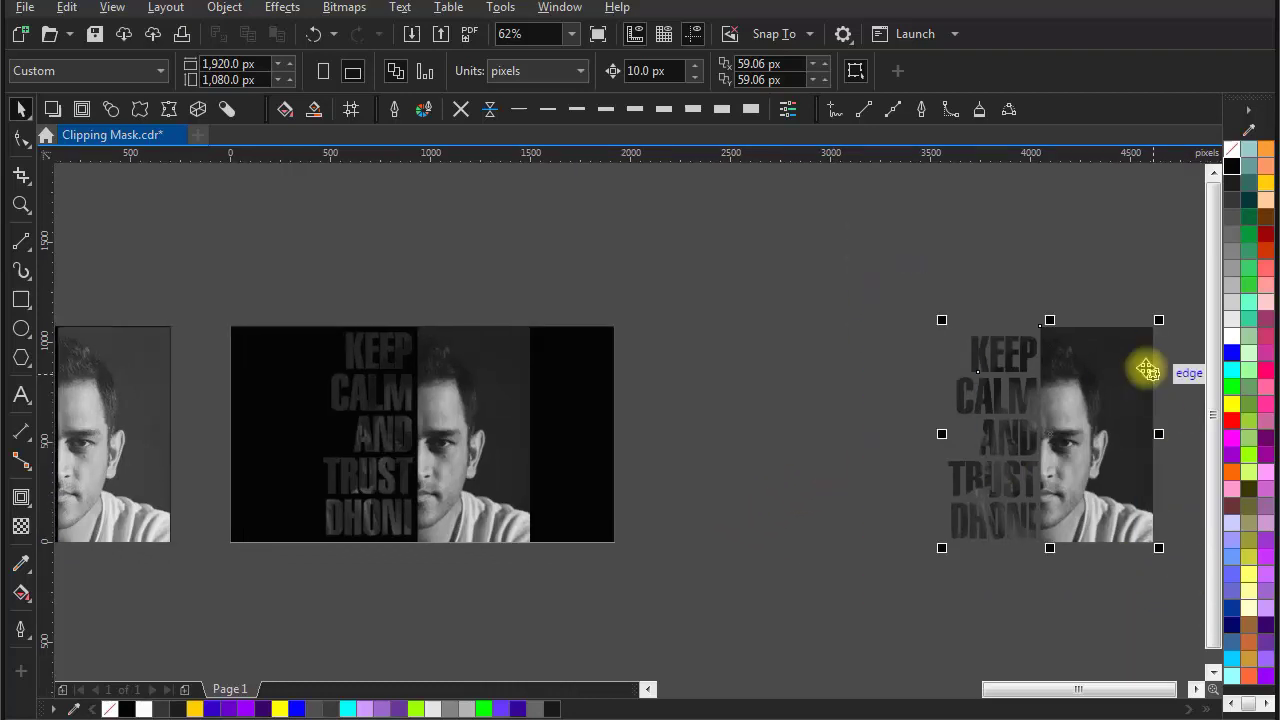
{"action": "left_click_drag", "start_coordinate": [1063, 366], "coordinate": [874, 366]}
{"action": "scroll", "coordinate": [700, 530], "scroll_direction": "down", "scroll_amount": 1}
{"action": "left_click", "coordinate": [686, 543]}
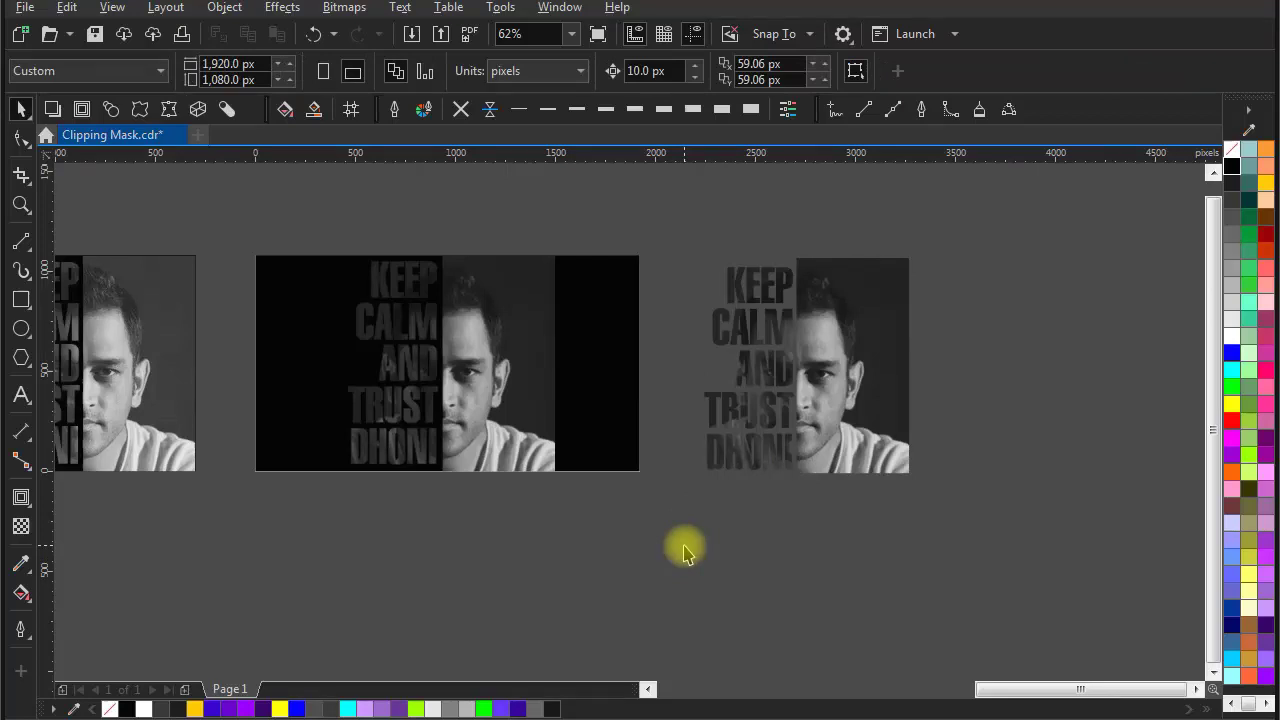
{"action": "scroll", "coordinate": [682, 543], "scroll_direction": "left", "scroll_amount": 2}
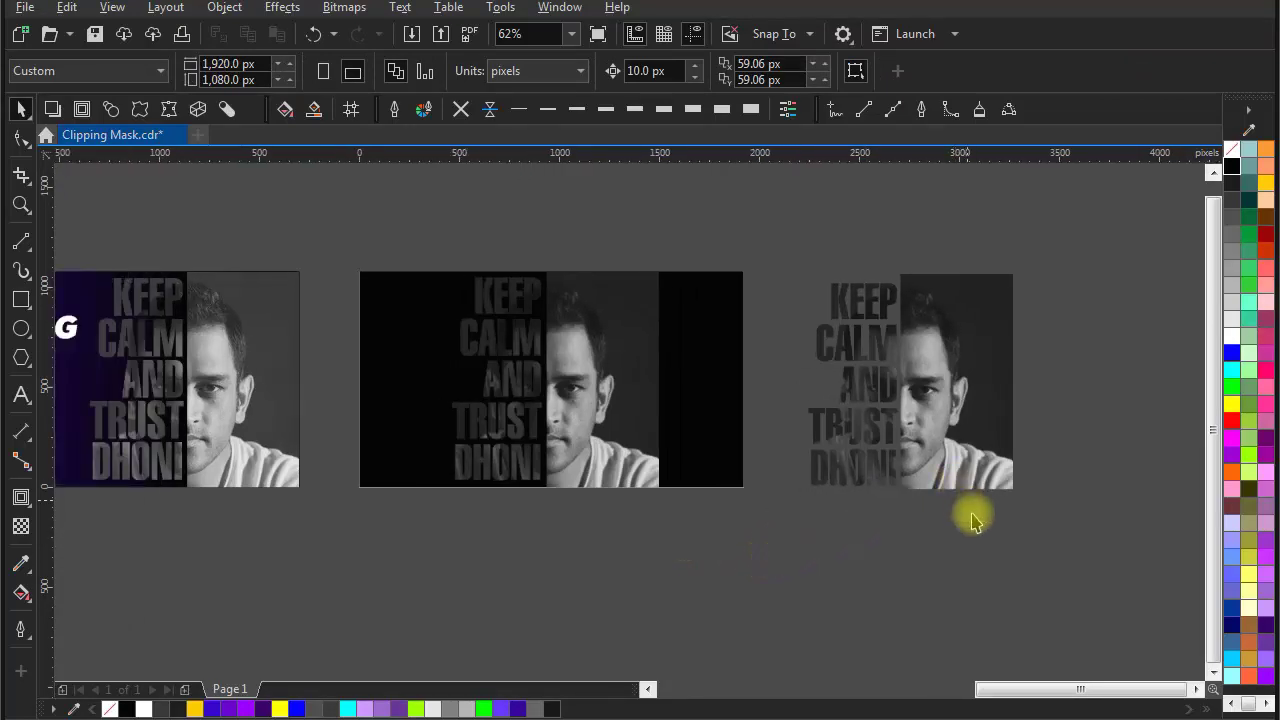